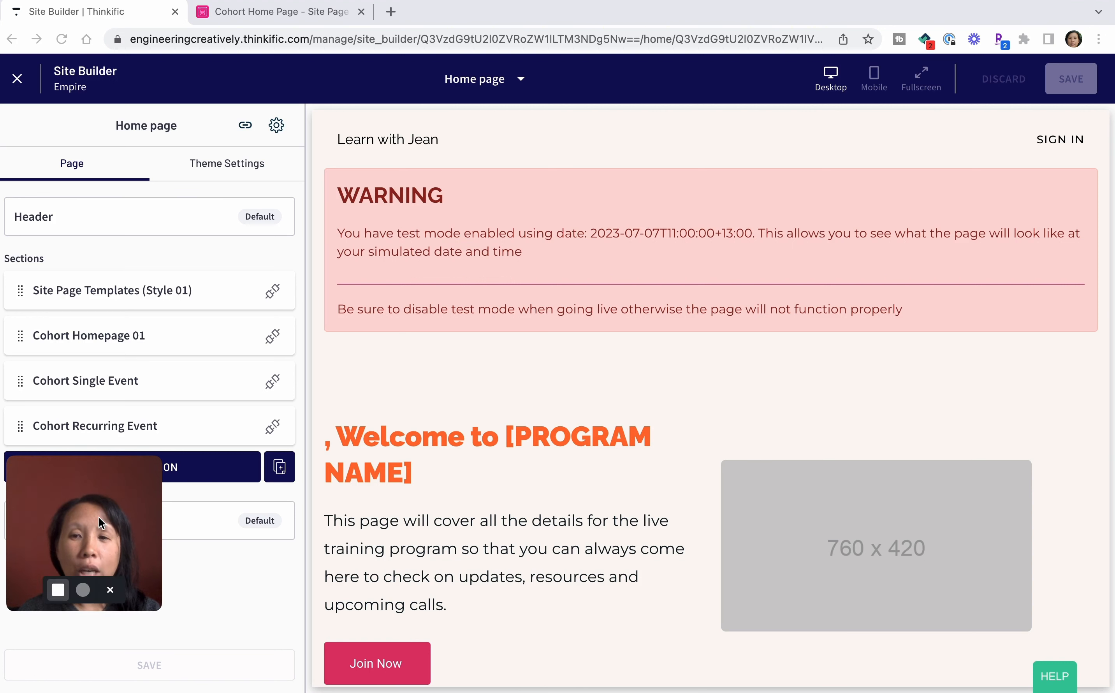
left_click_drag(99, 518, 115, 570)
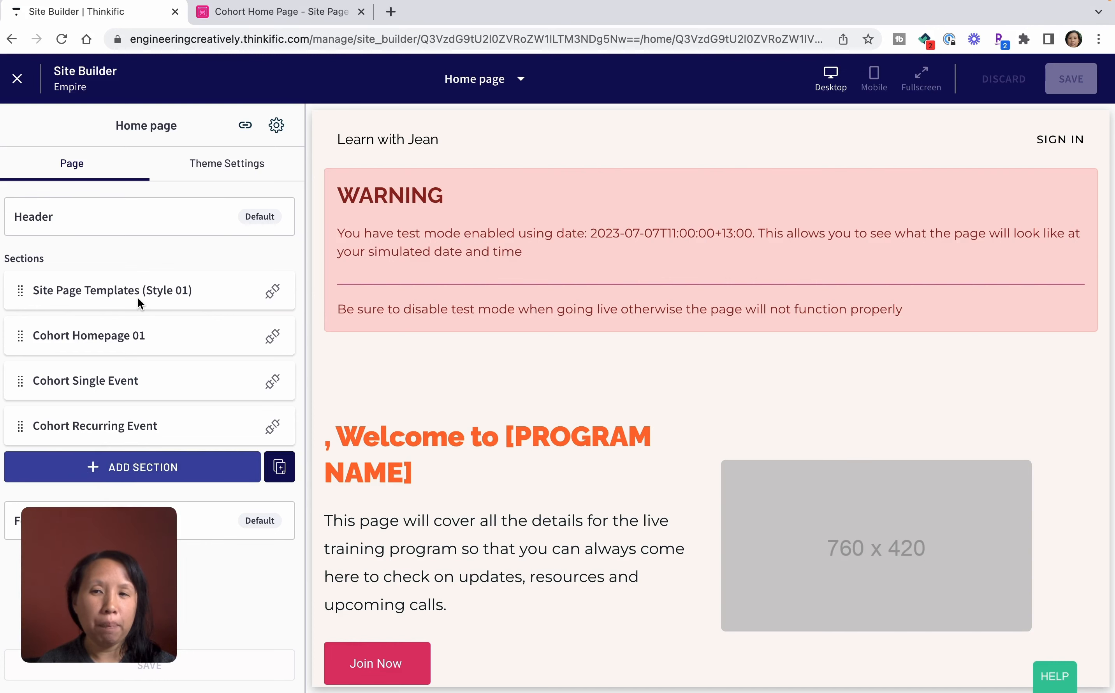
left_click(140, 309)
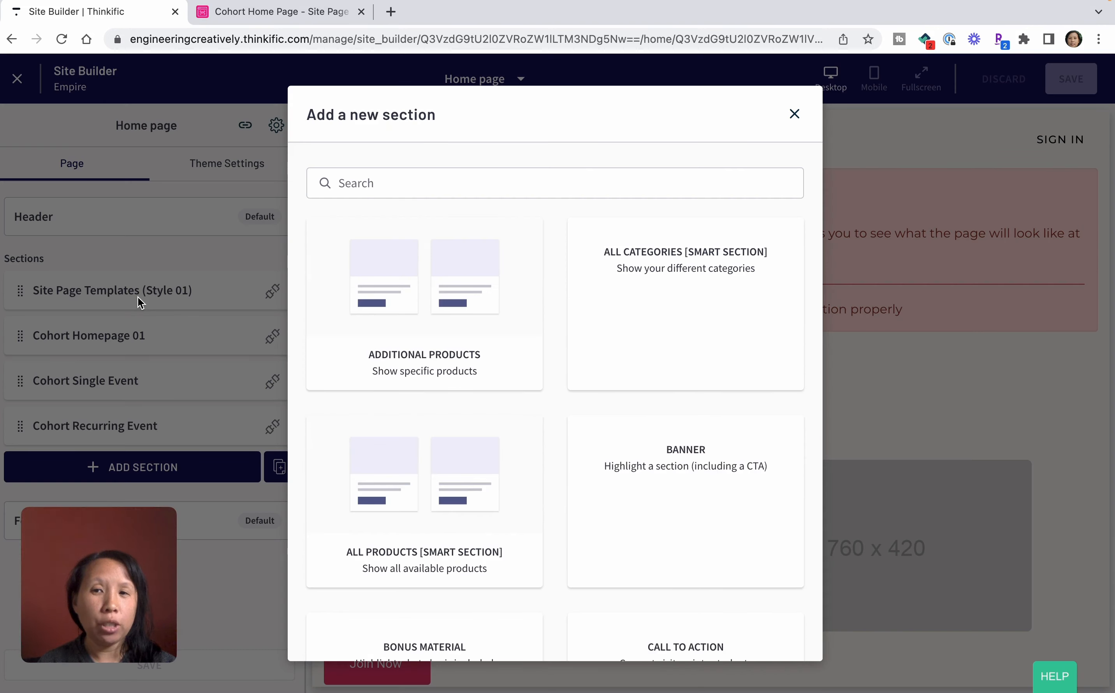
left_click(794, 114)
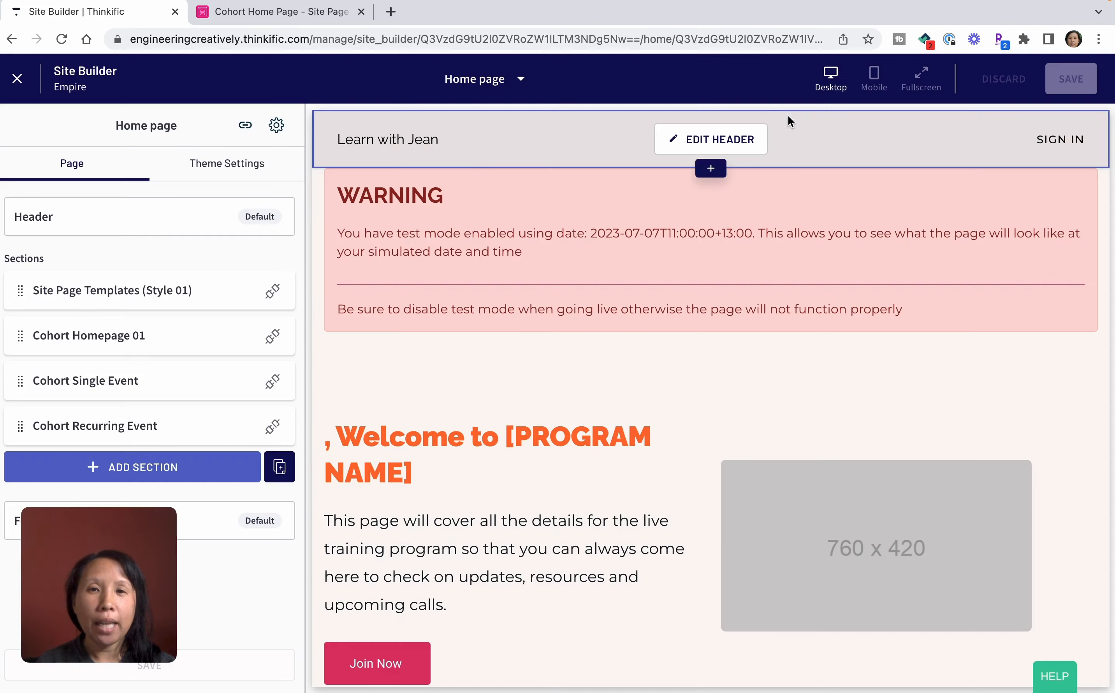
Open the Site Page Templates (Style 01) section settings and show the admin-only style guide.
left_click(153, 293)
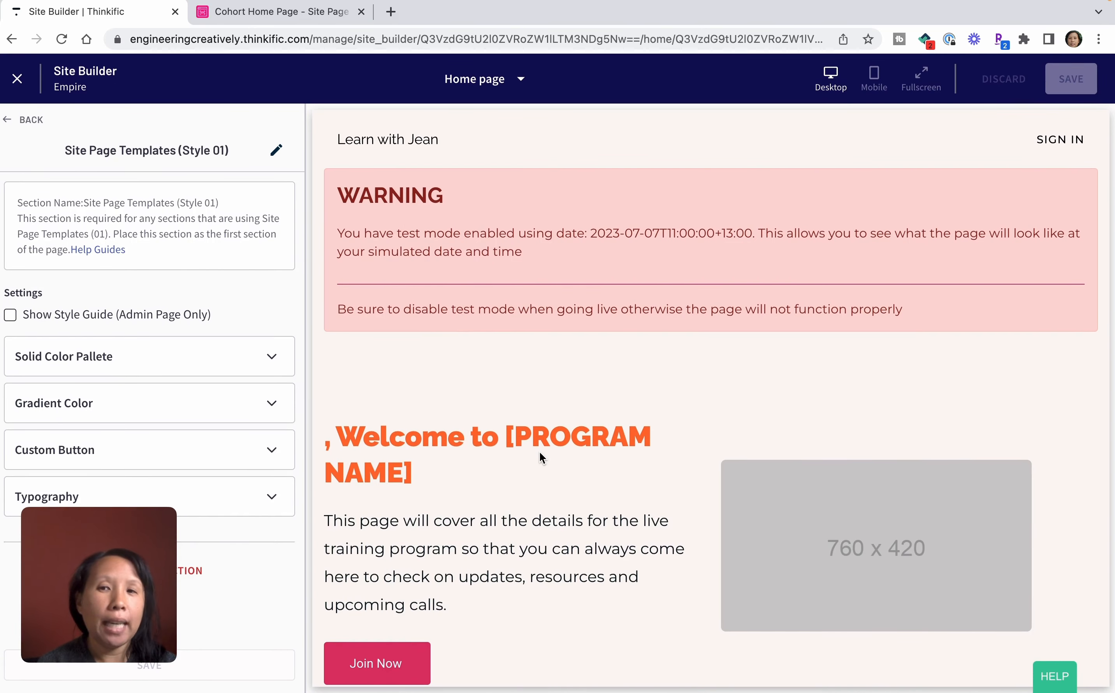
mouse_move(105, 551)
left_click_drag(104, 553, 399, 554)
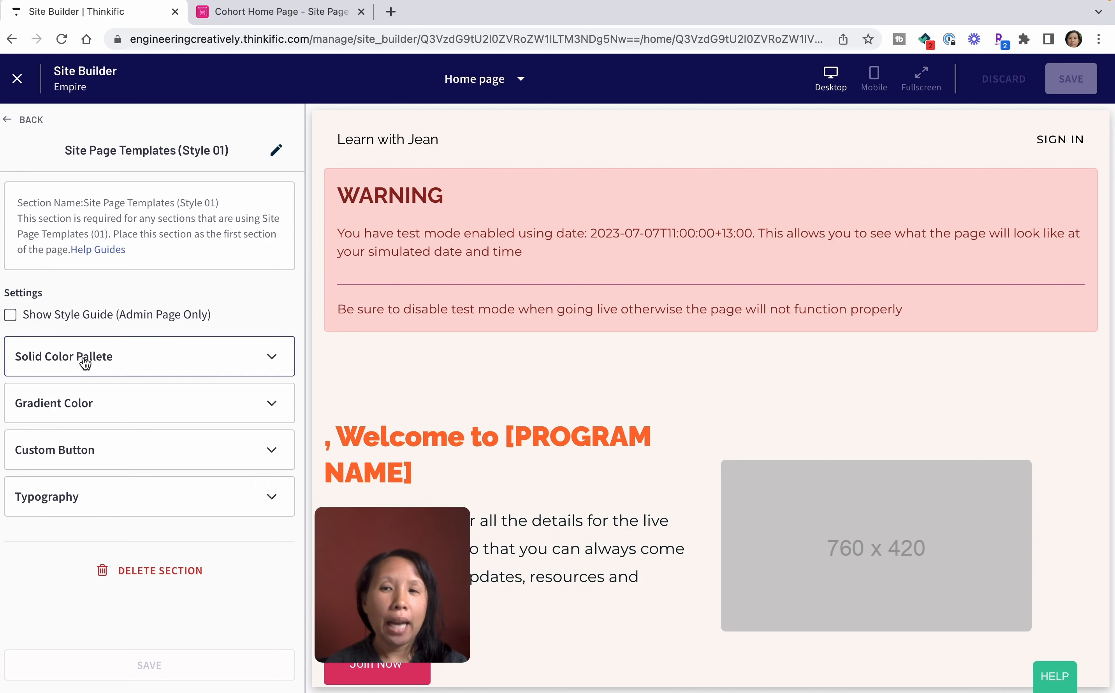
left_click(11, 315)
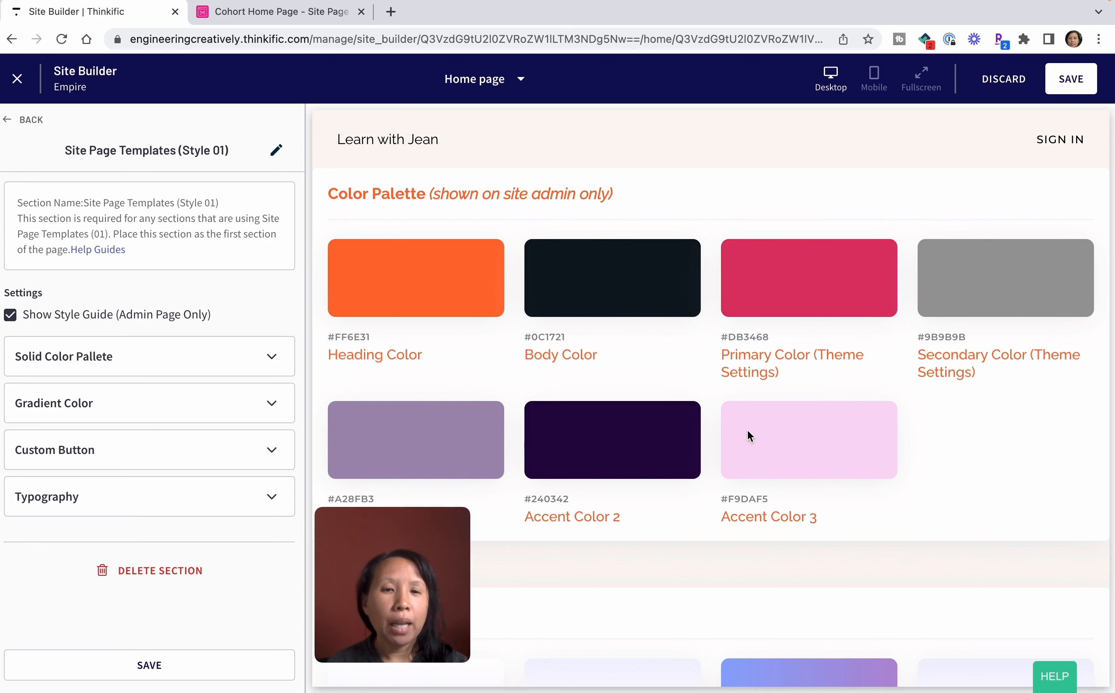
Review the style guide's color palette, gradients, buttons and typography in the preview, and hide the style guide again.
scroll(722, 461, "down", 3)
scroll(722, 460, "down", 6)
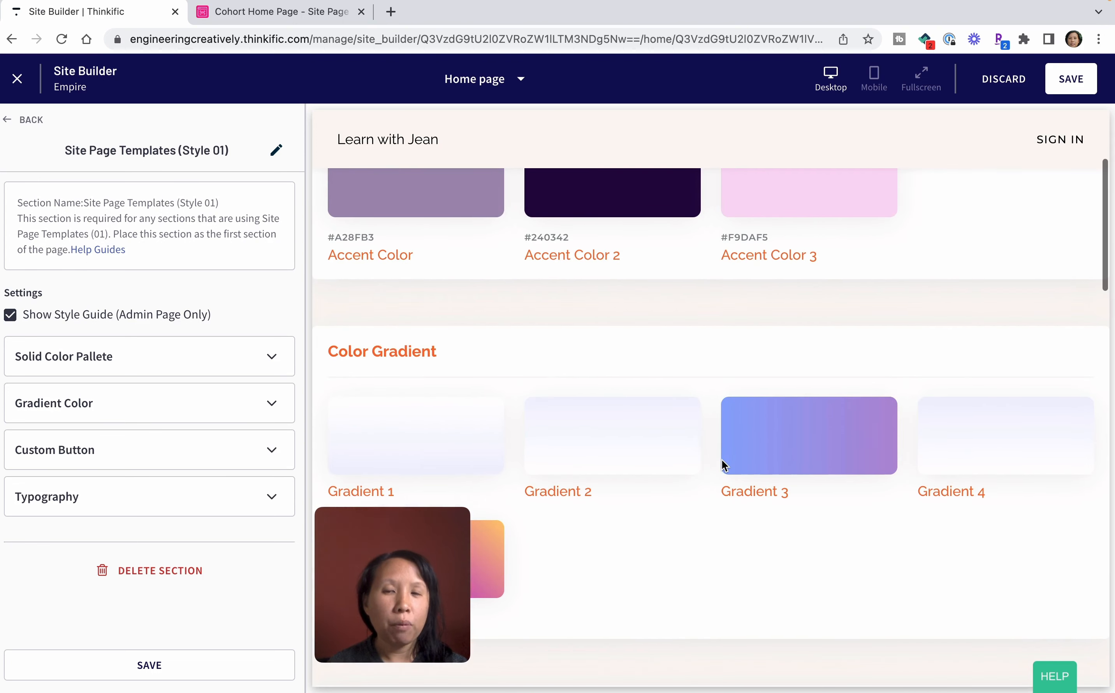
scroll(722, 460, "down", 9)
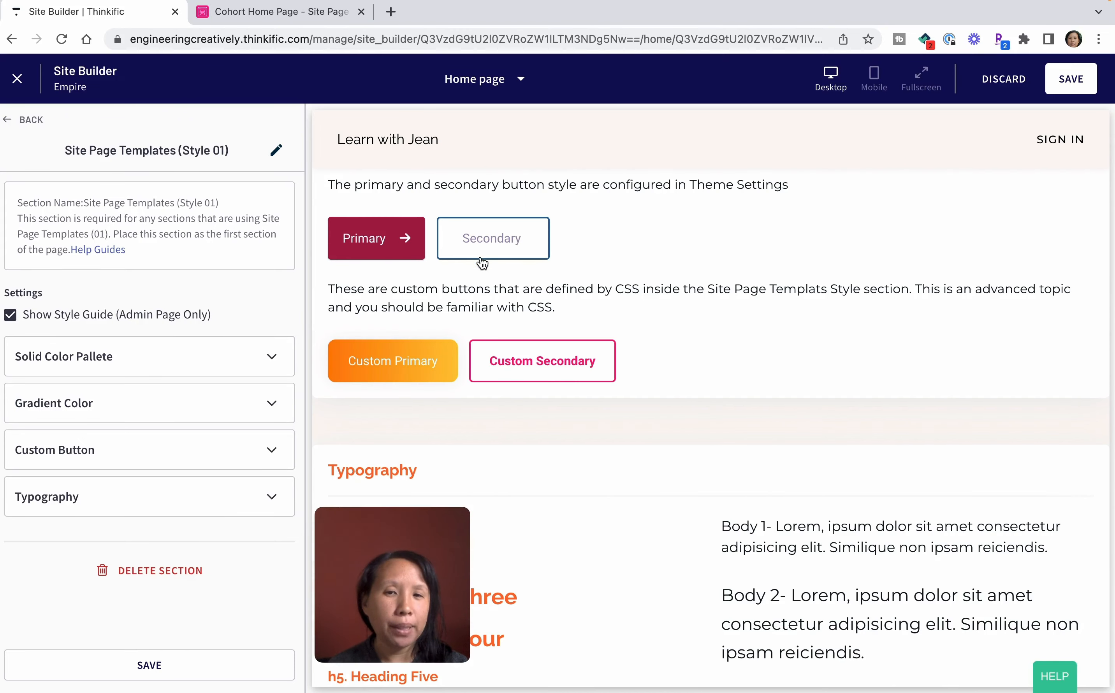
scroll(544, 383, "down", 10)
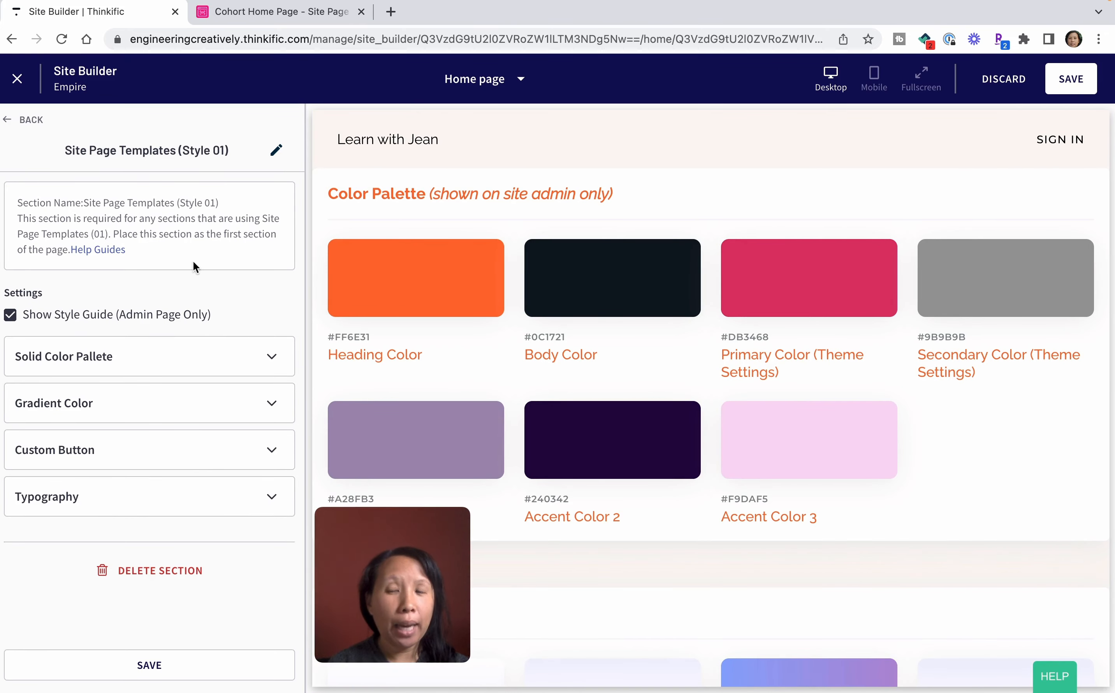
left_click(10, 315)
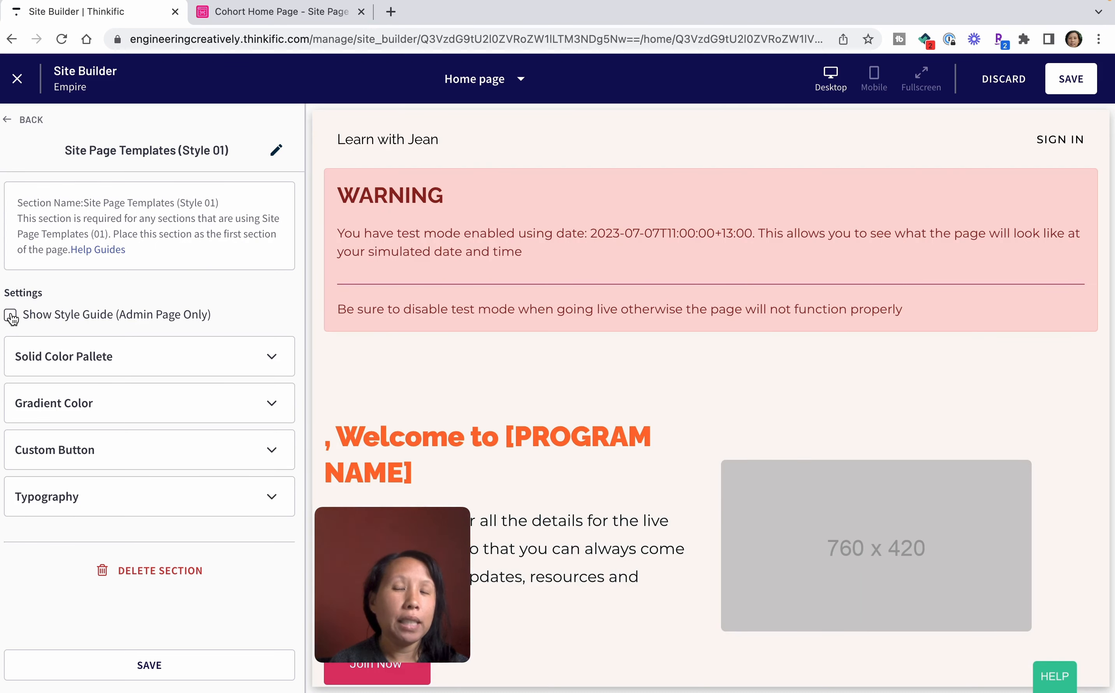
Examine the Solid Color Pallete, Gradient Color, Custom Button and Typography settings of the Site Page Templates (Style 01) section.
left_click(177, 364)
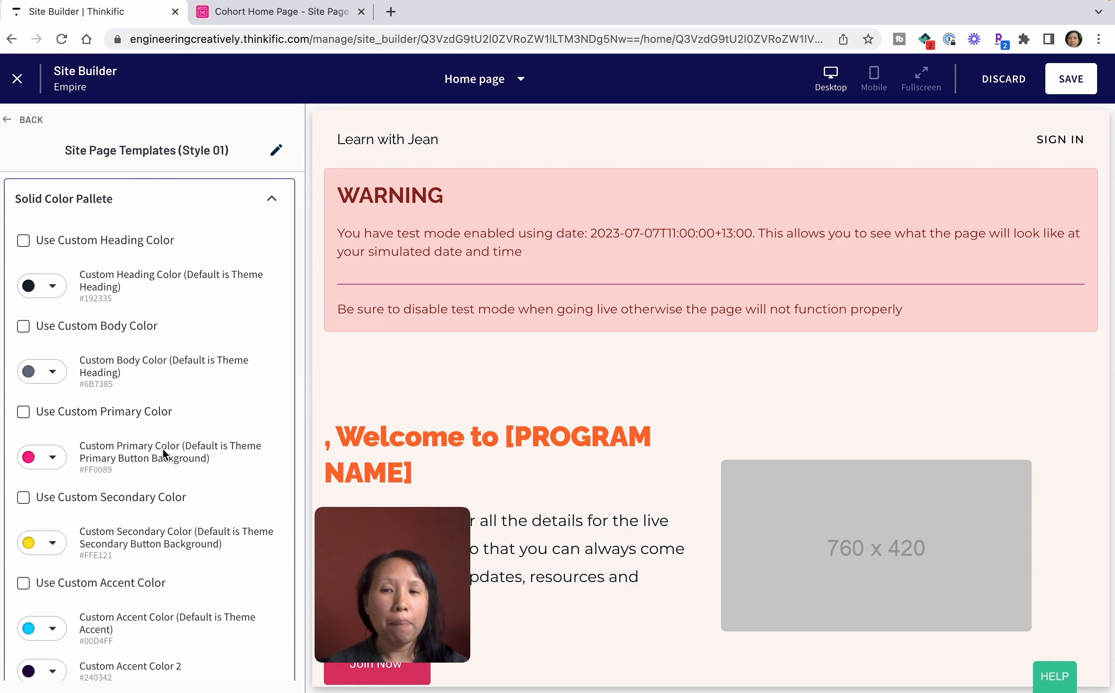
scroll(163, 449, "down", 3)
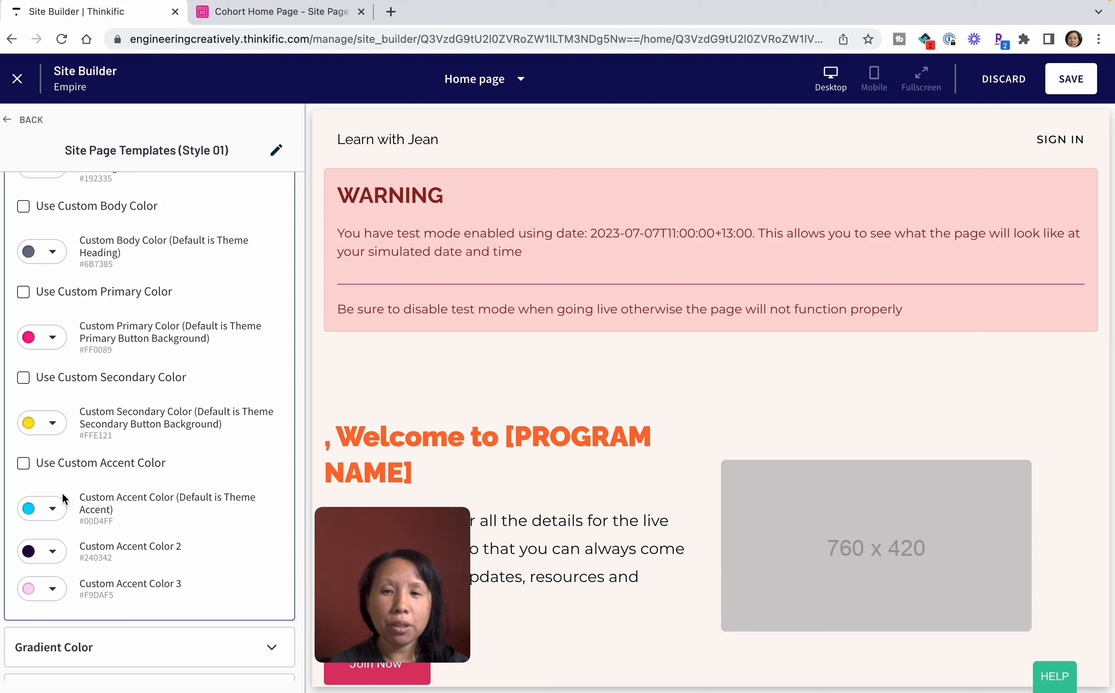
scroll(33, 465, "down", 5)
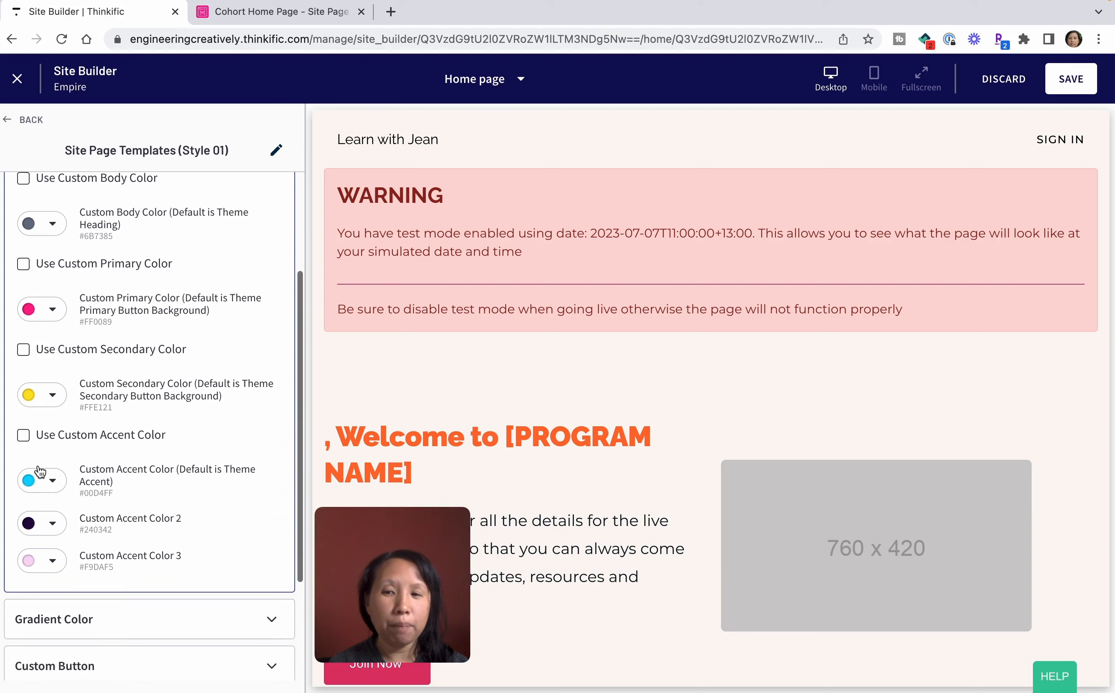
left_click(96, 456)
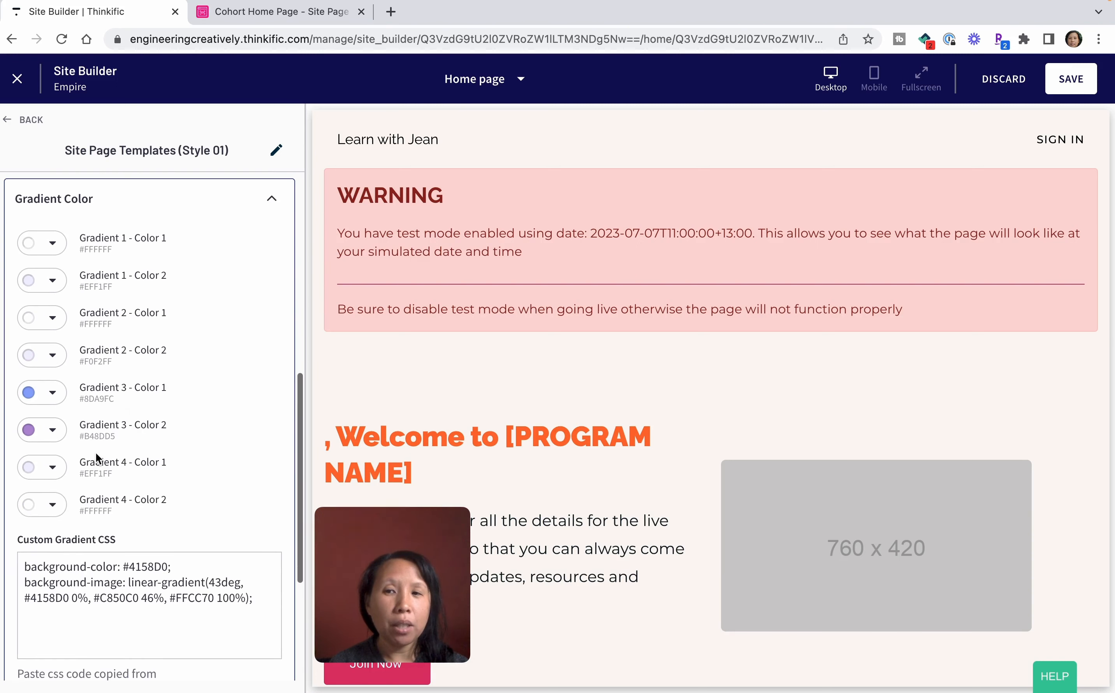
left_click(241, 209)
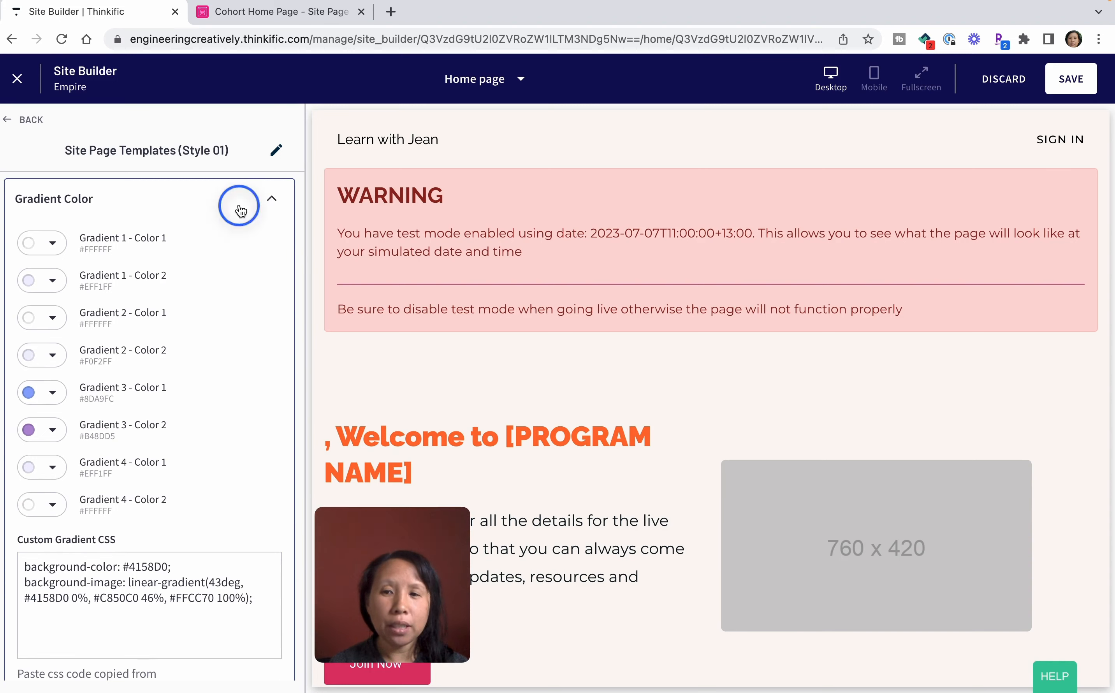
left_click(155, 494)
scroll(157, 491, "down", 3)
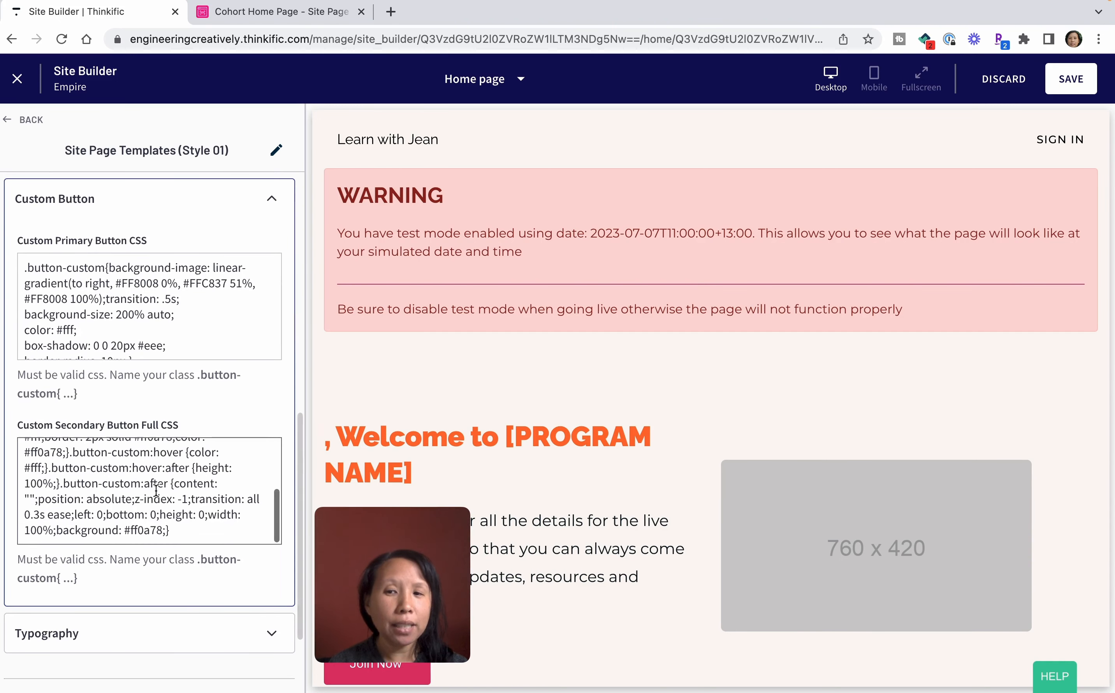
scroll(147, 648, "down", 7)
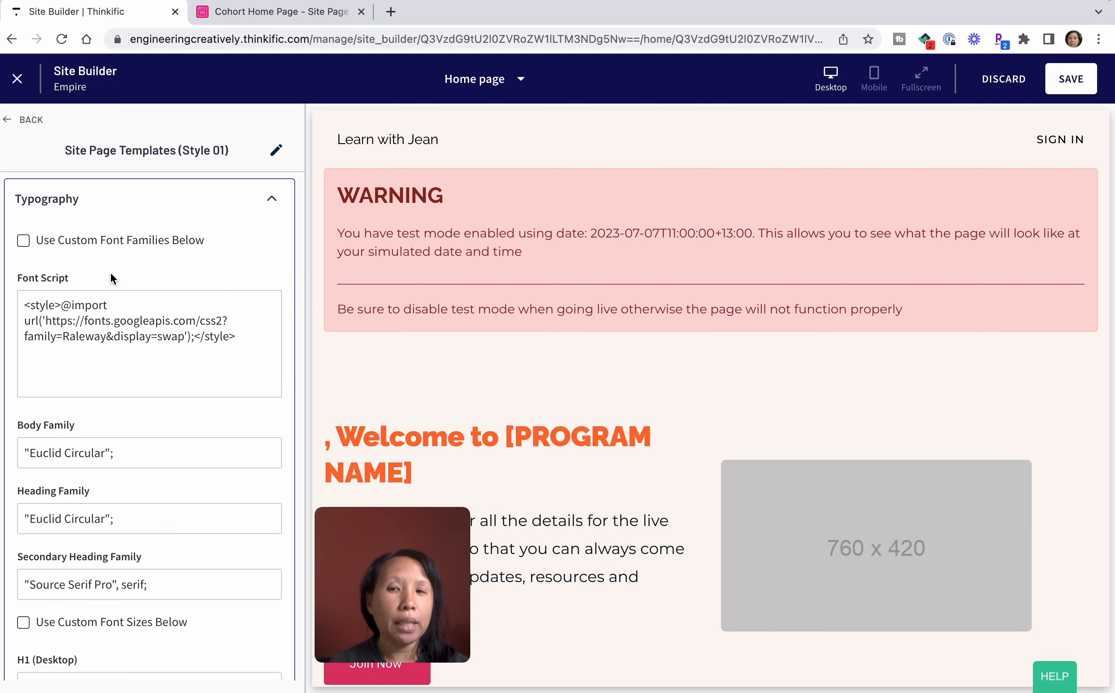
scroll(111, 278, "up", 10)
Return to the Home page's section list and open the Cohort Homepage 01 section settings.
left_click(30, 122)
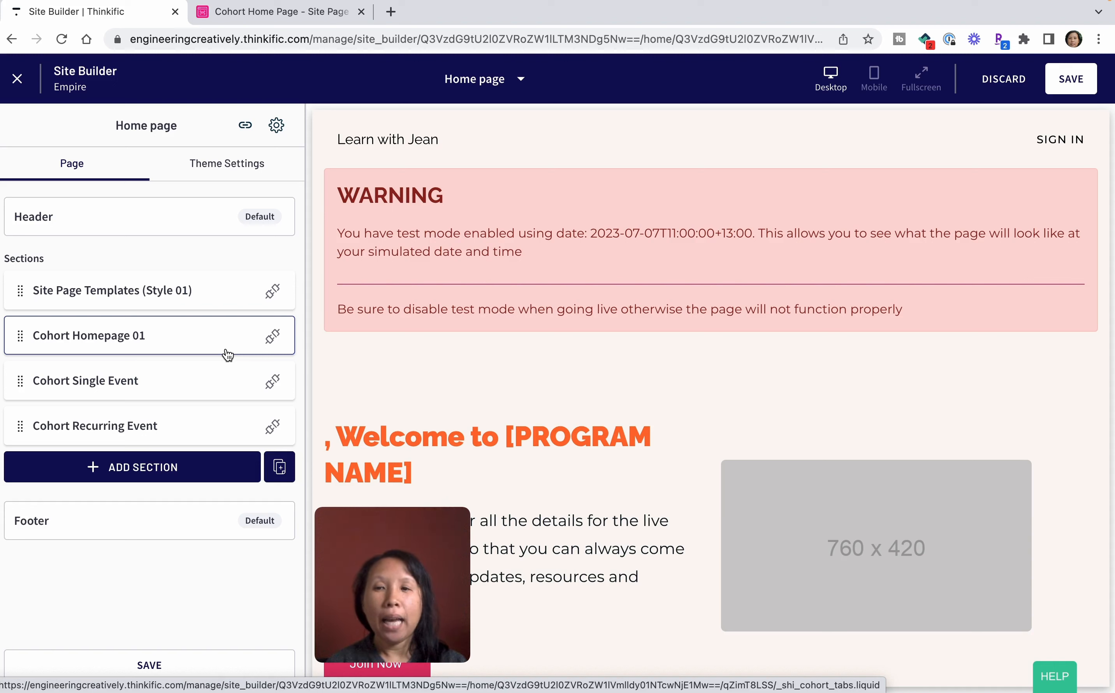
left_click(59, 343)
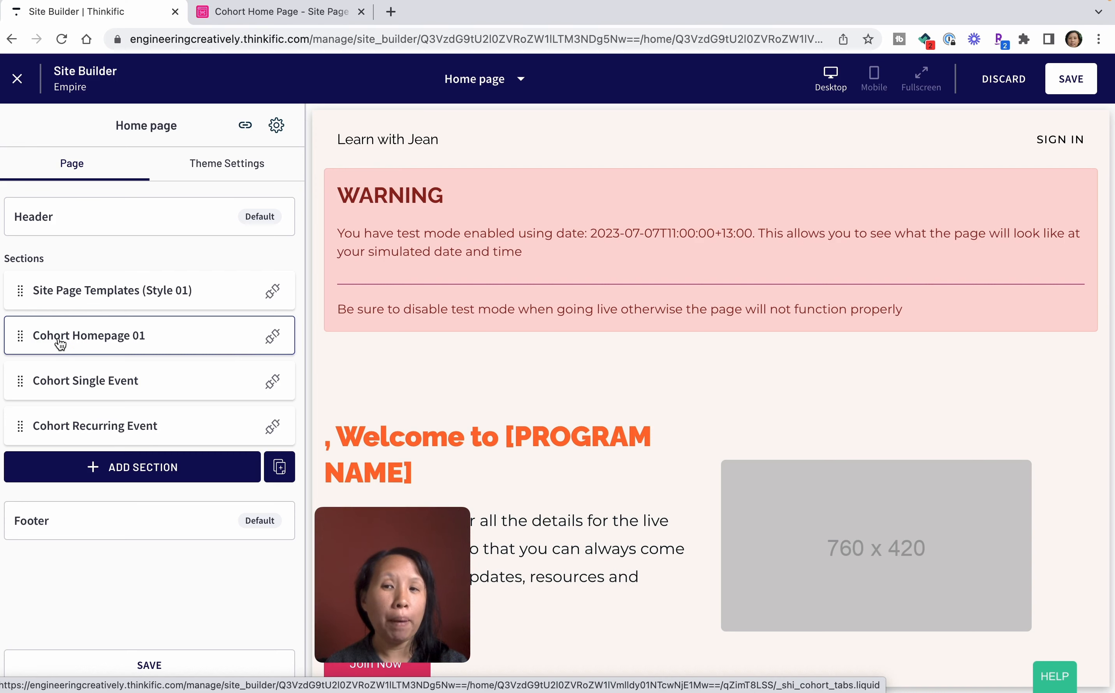
left_click_drag(420, 564, 151, 561)
Examine the cohort homepage preview, including the test mode warning, the welcome banner and the tabbed area below it.
scroll(613, 491, "down", 8)
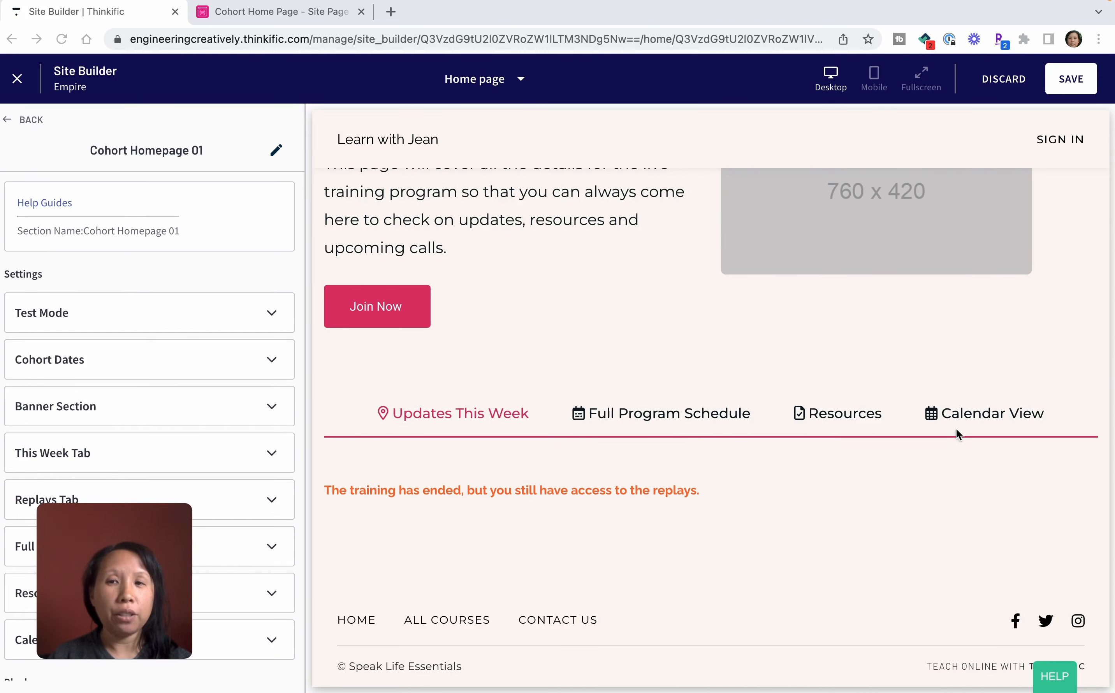
left_click_drag(127, 546, 434, 542)
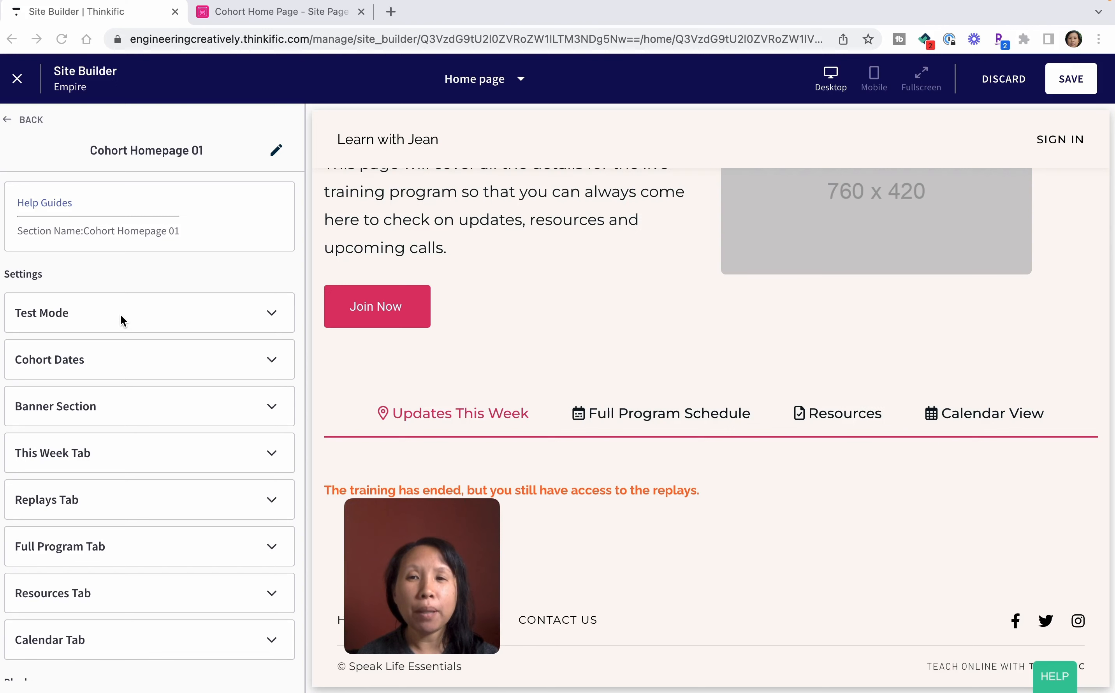
scroll(554, 349, "up", 10)
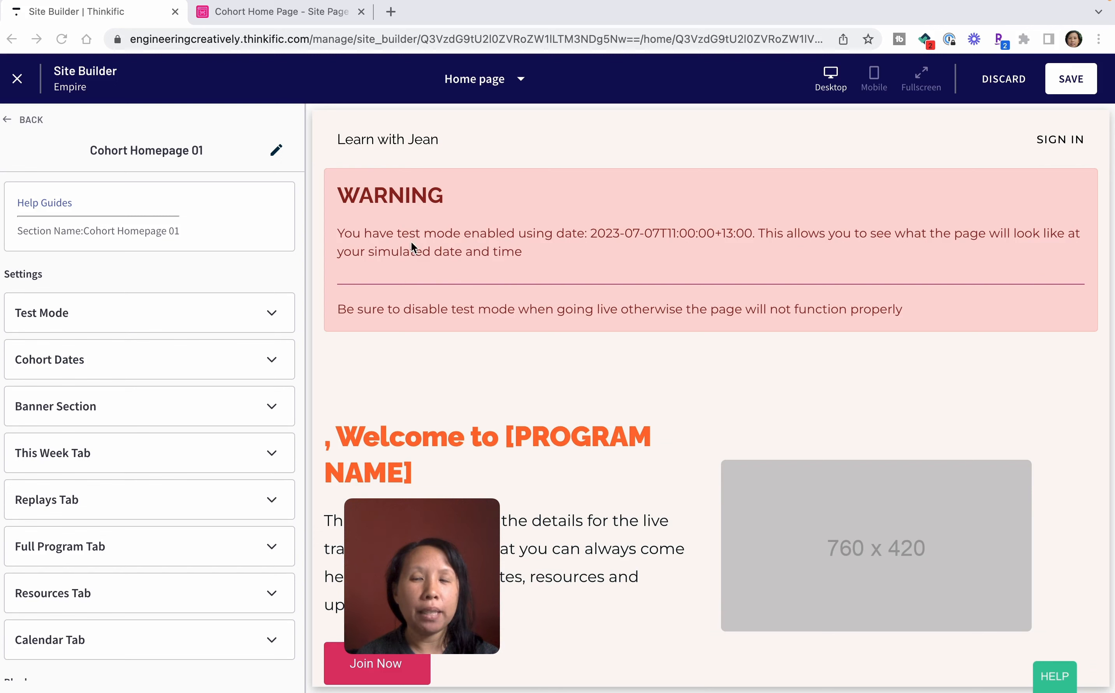
scroll(526, 449, "down", 5)
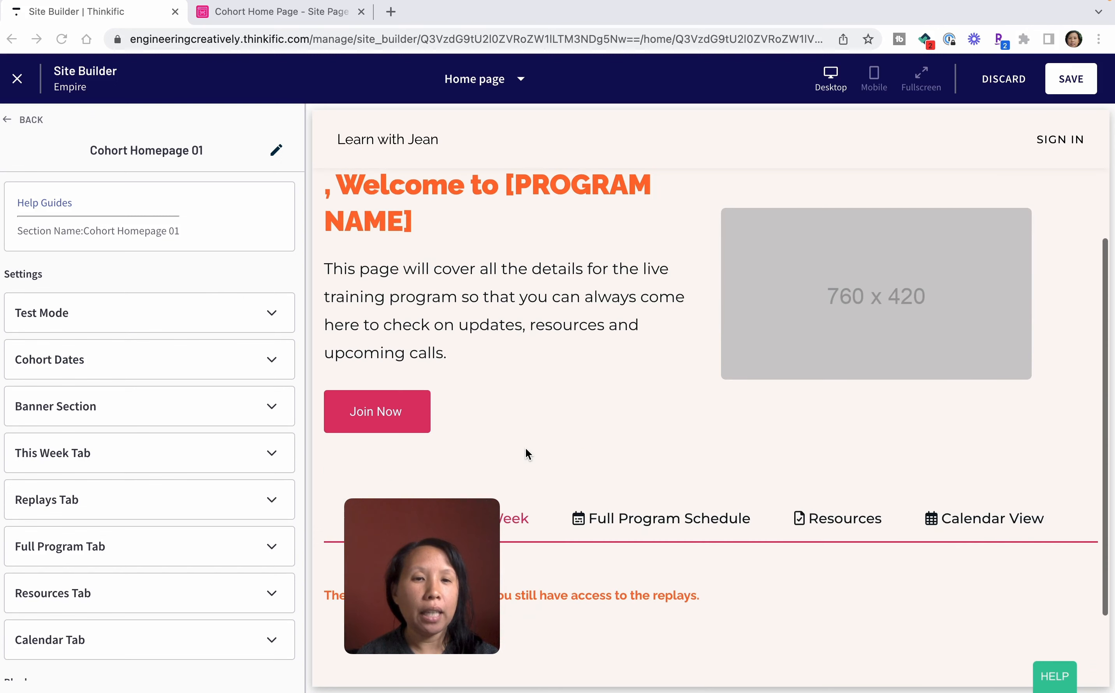
scroll(526, 447, "down", 3)
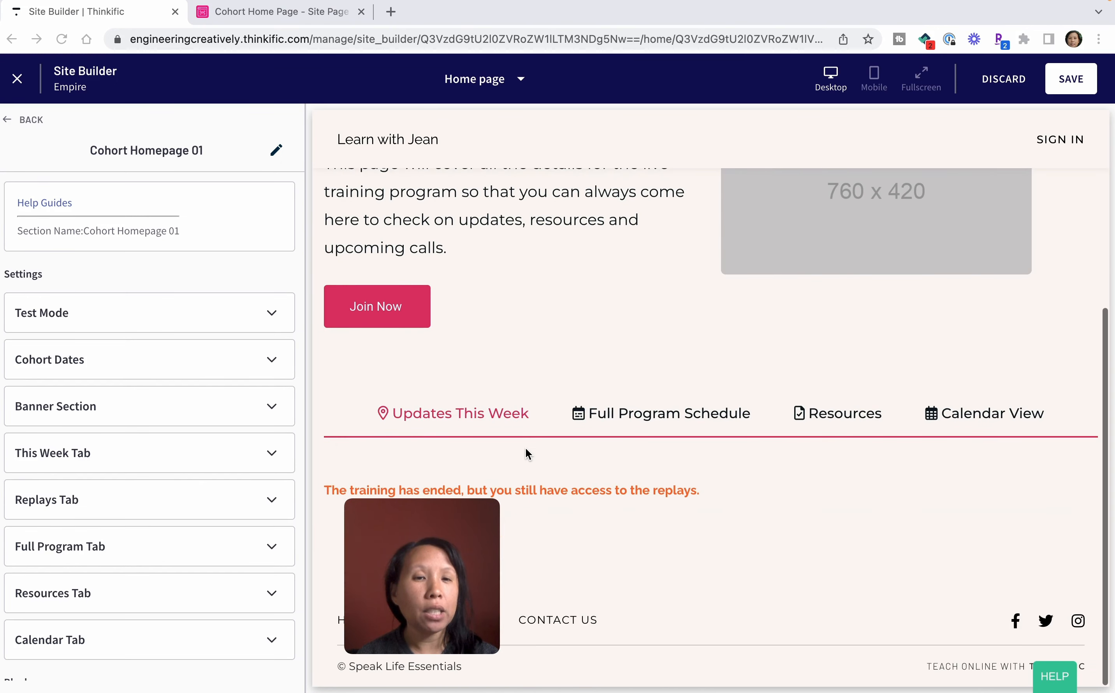
scroll(526, 448, "up", 7)
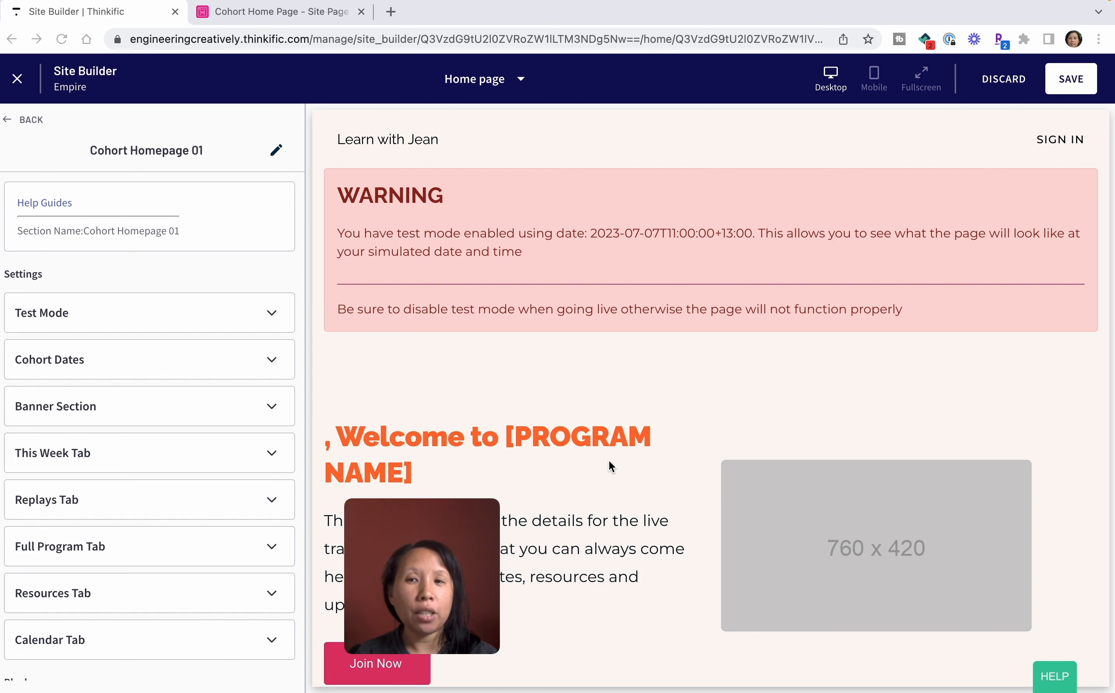
Turn off simulation mode in the Test Mode settings of Cohort Homepage 01.
left_click(261, 312)
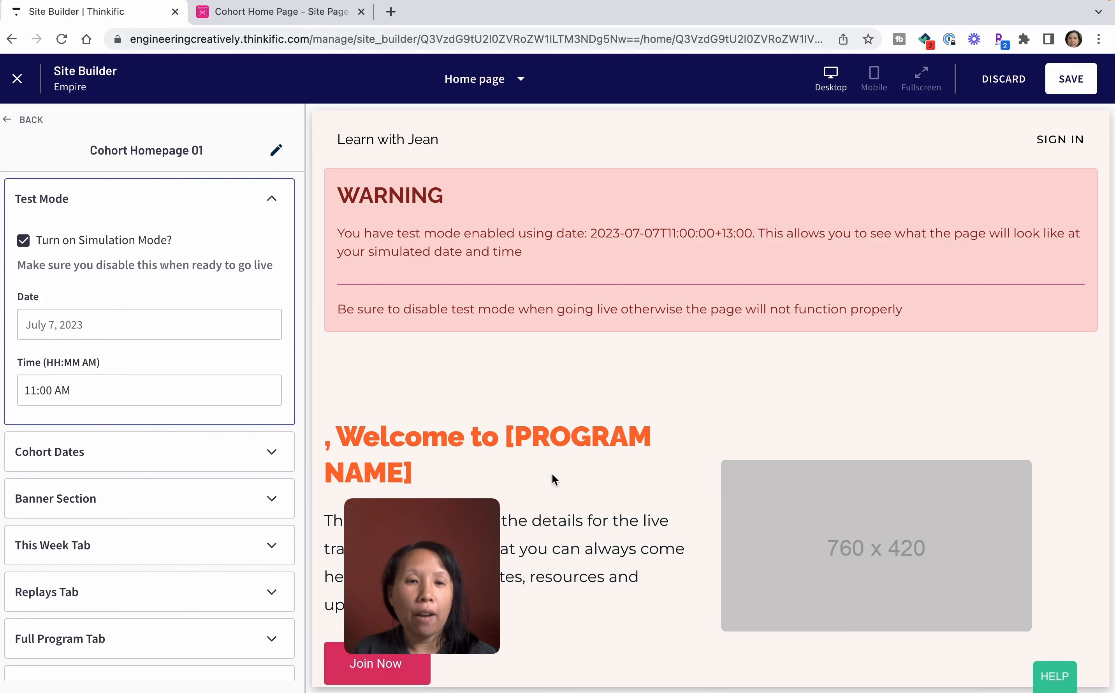
scroll(561, 481, "down", 8)
scroll(561, 481, "up", 8)
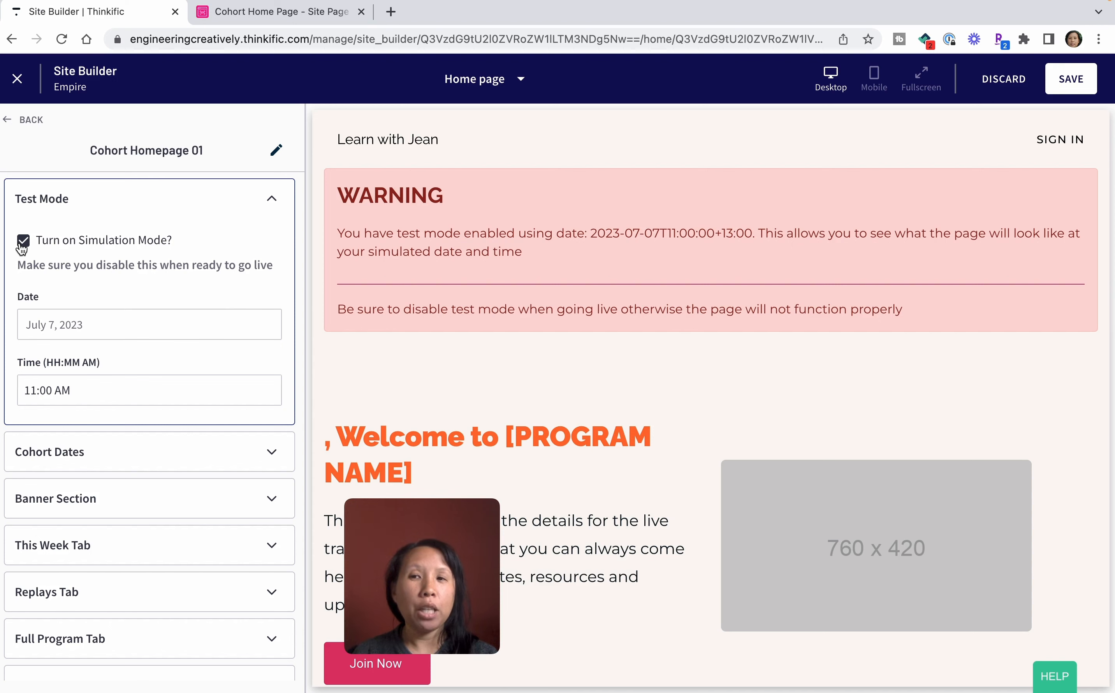
scroll(583, 488, "down", 8)
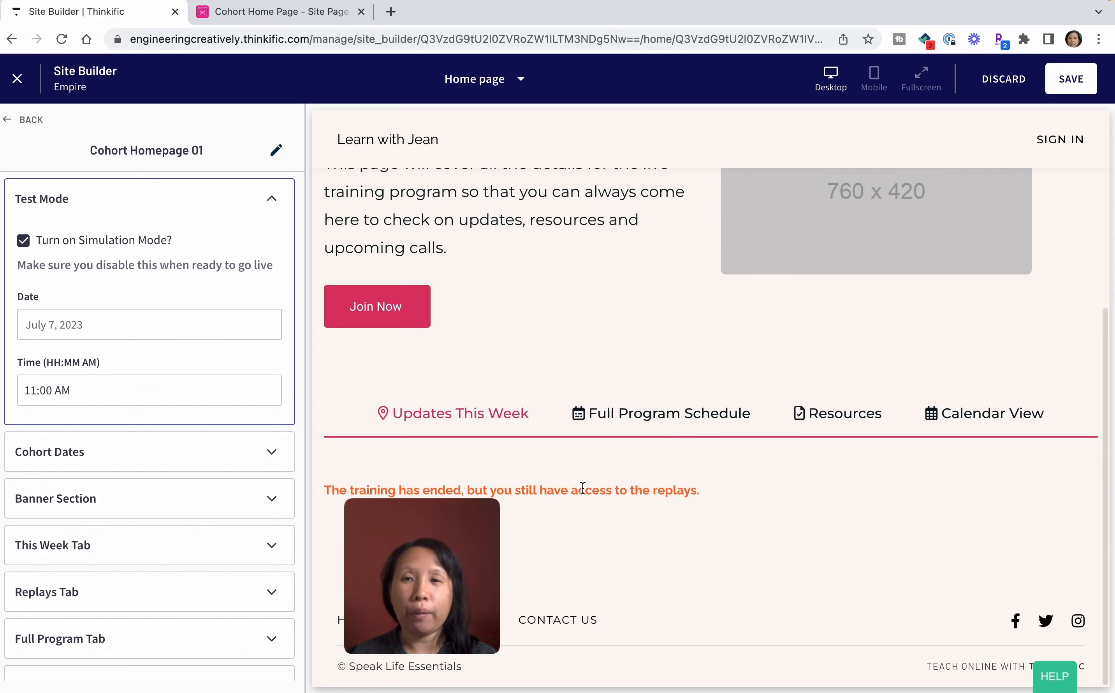
scroll(583, 488, "up", 8)
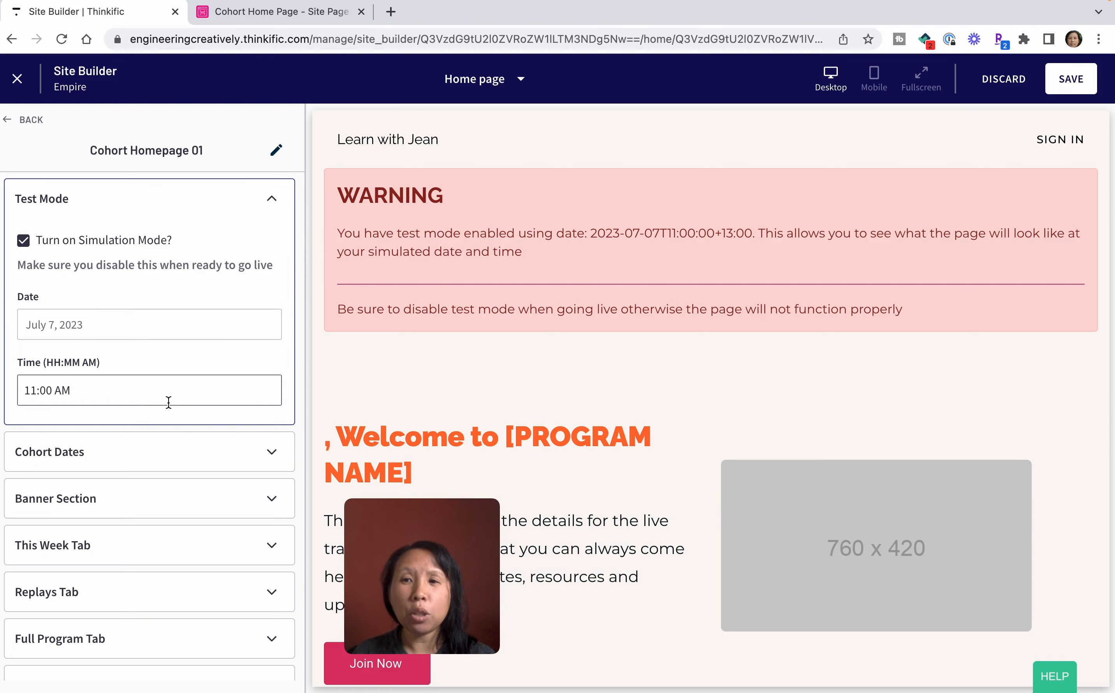
left_click(23, 242)
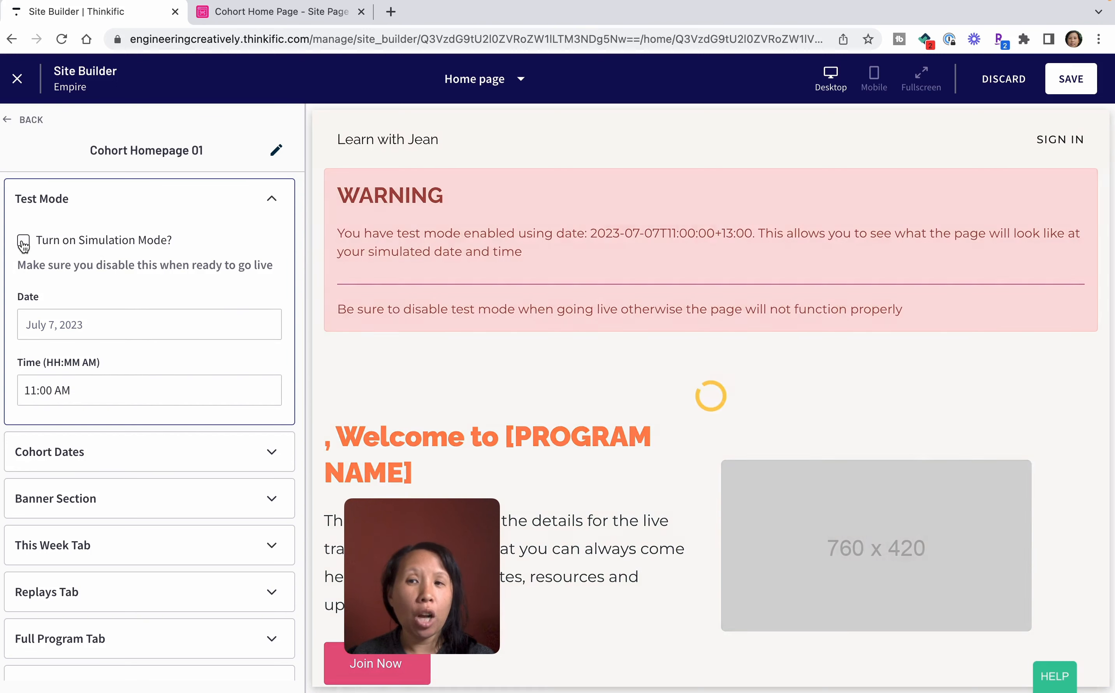
left_click(272, 205)
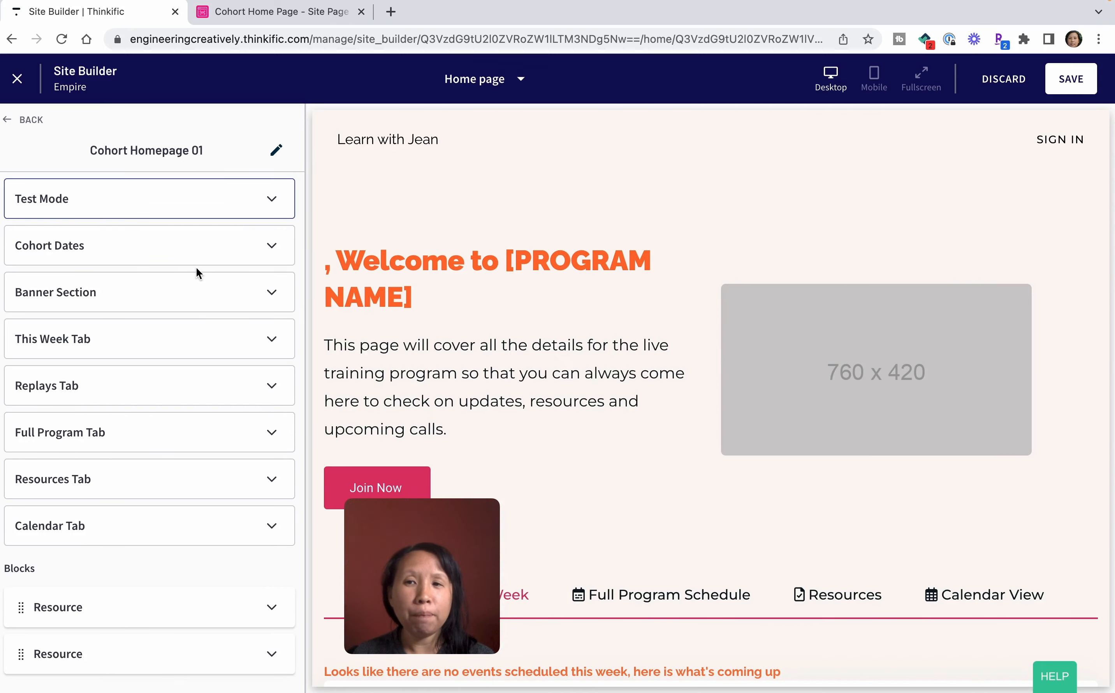
Set the cohort's start date to April 28, 2023 in the Cohort Dates settings.
left_click(196, 248)
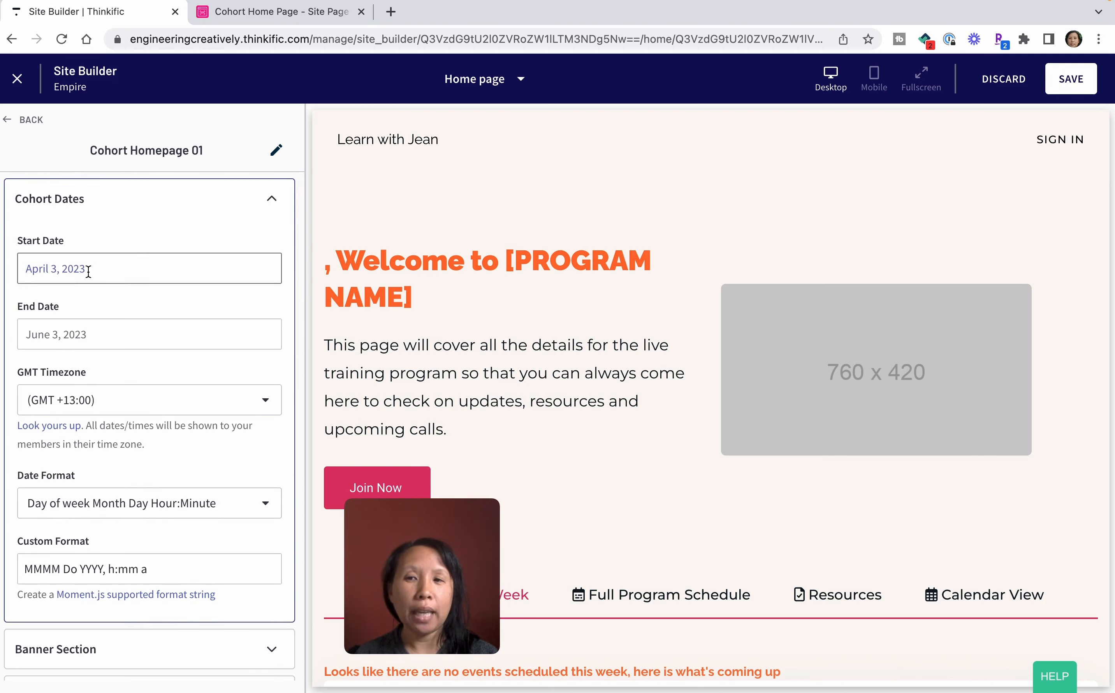
left_click(88, 271)
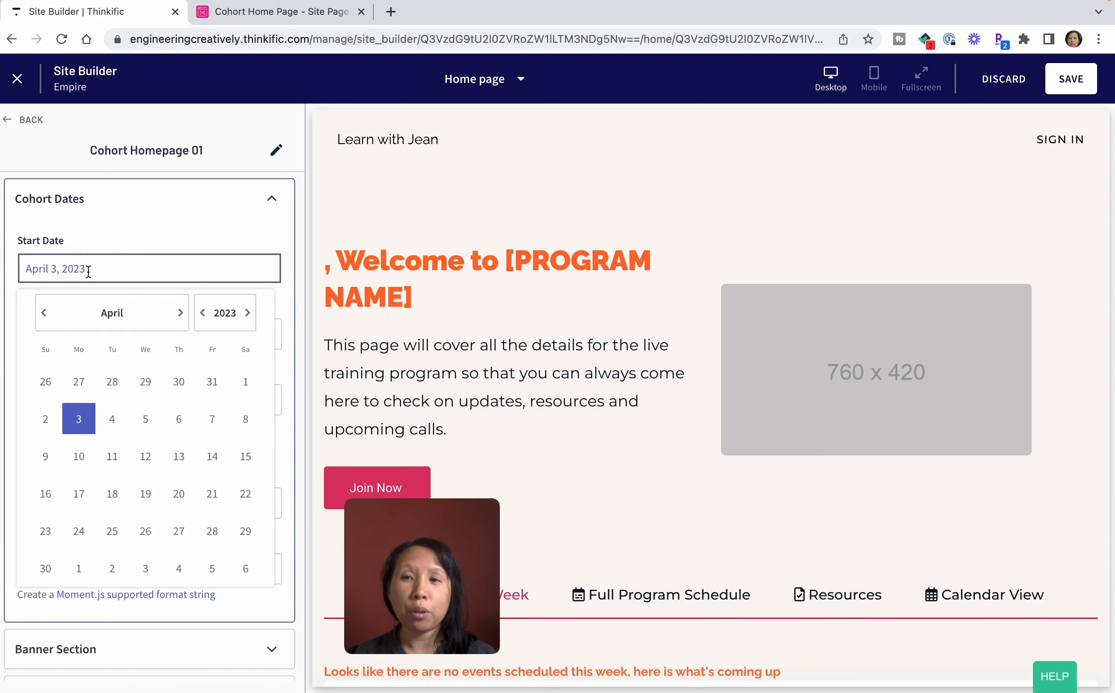
left_click(216, 528)
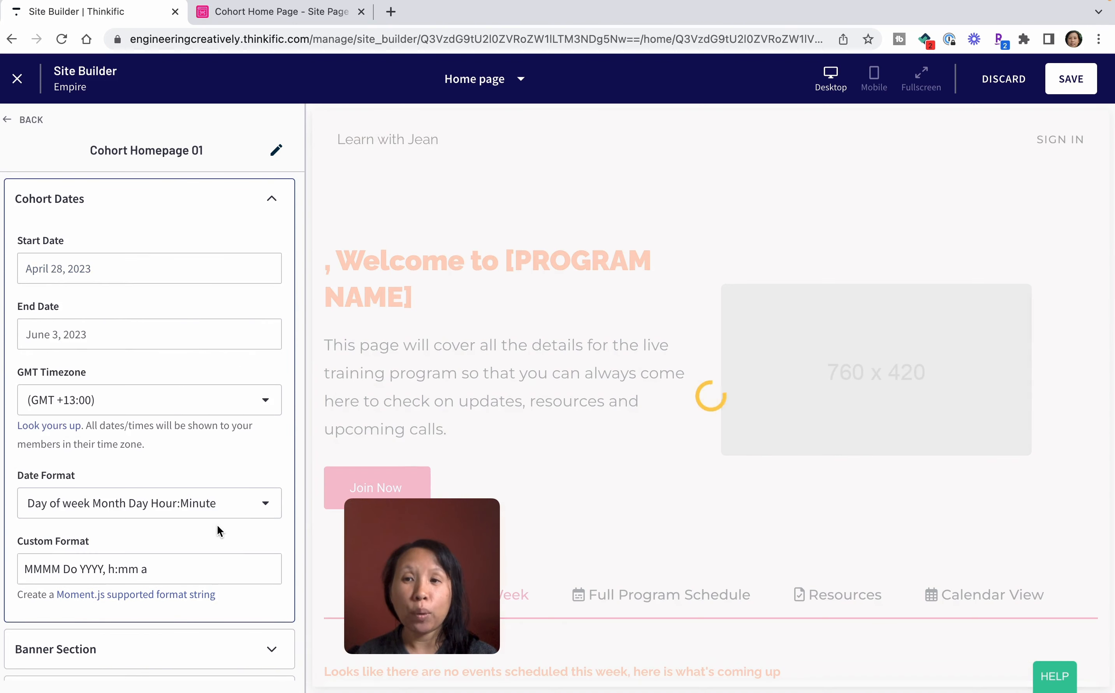
Set the cohort's start date to May 3, 2023 and its end date to June 21, 2023.
left_click(96, 269)
left_click(180, 313)
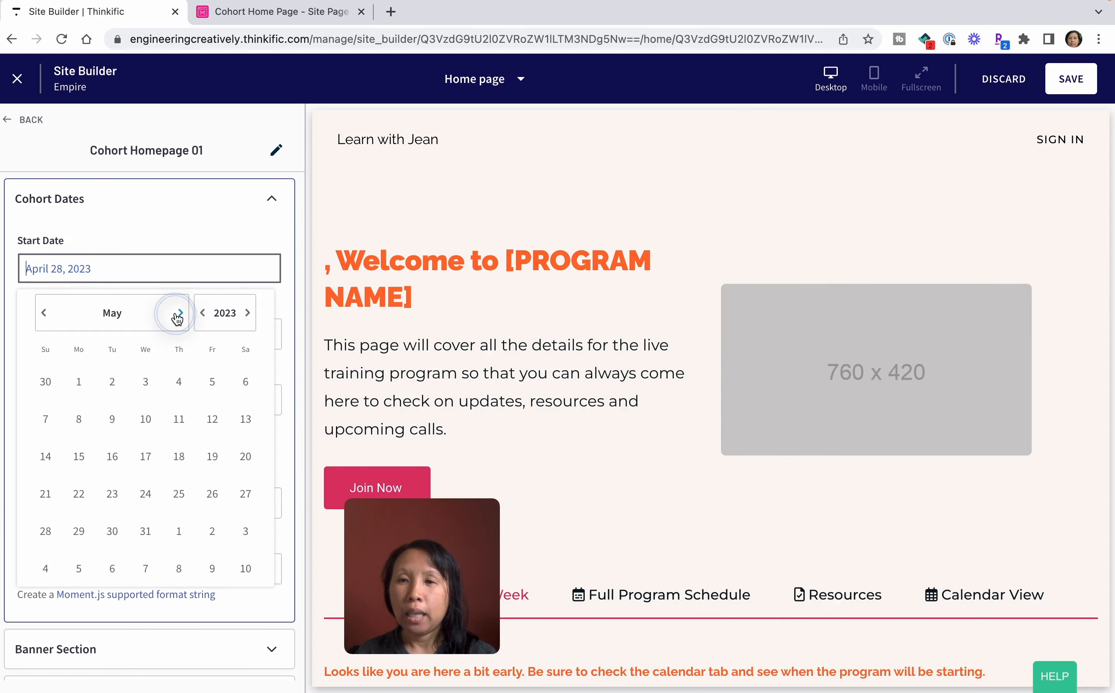
left_click(144, 387)
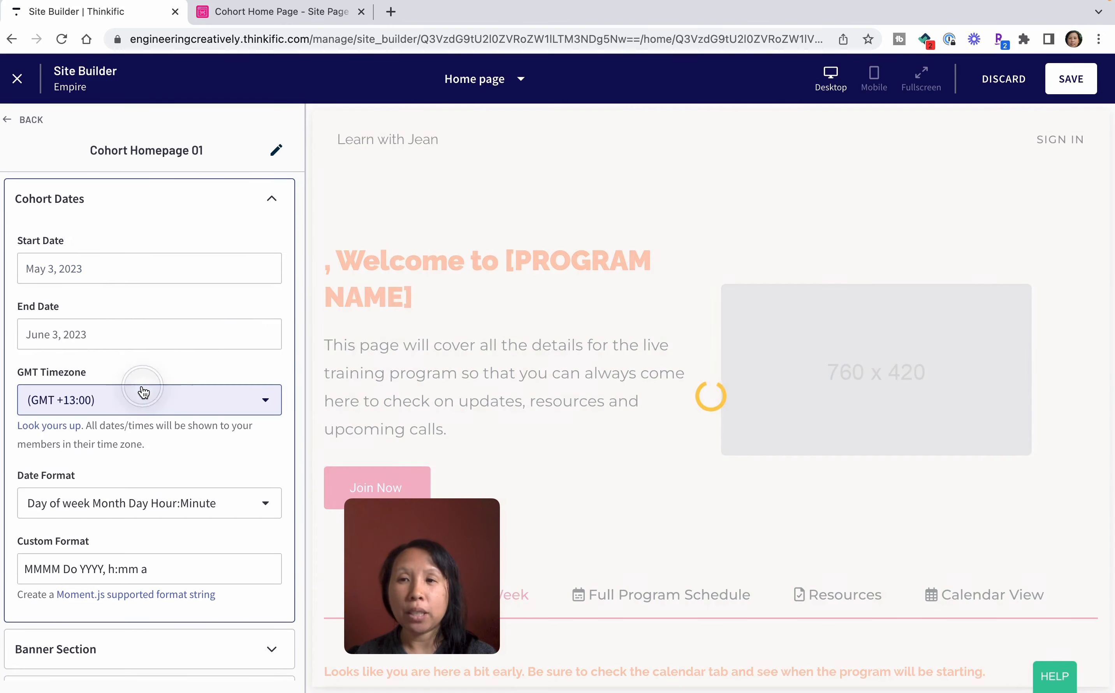
left_click(123, 333)
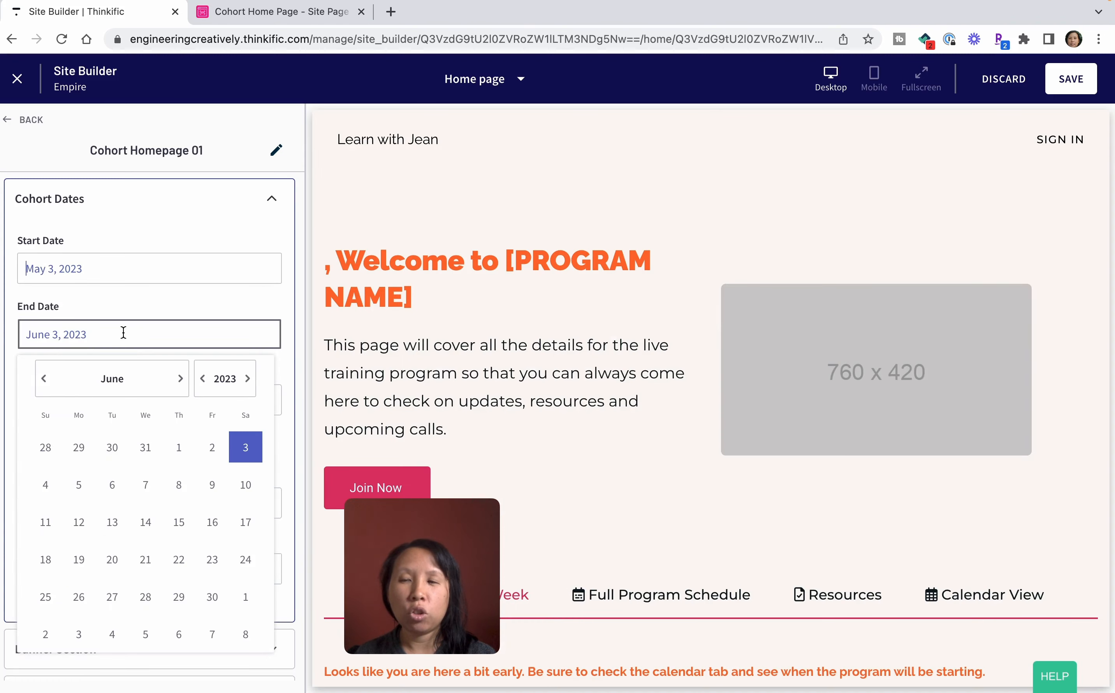
left_click(144, 559)
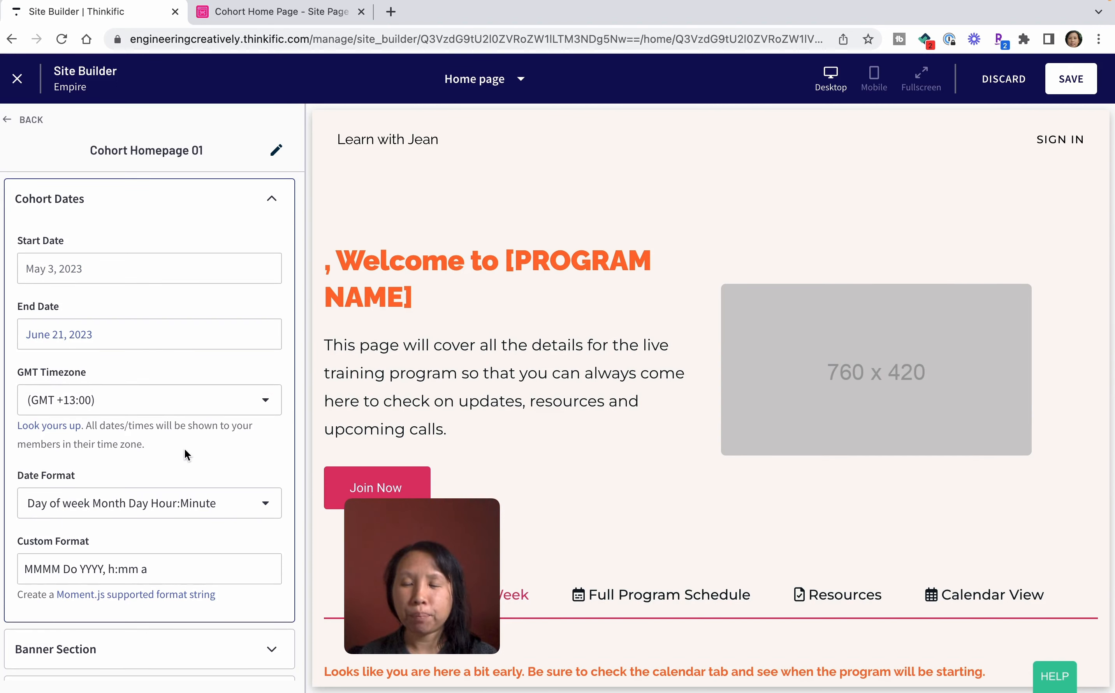
Examine the Banner Section settings, including the welcome text, summary and primary button, alongside the banner preview.
scroll(174, 409, "up", 1)
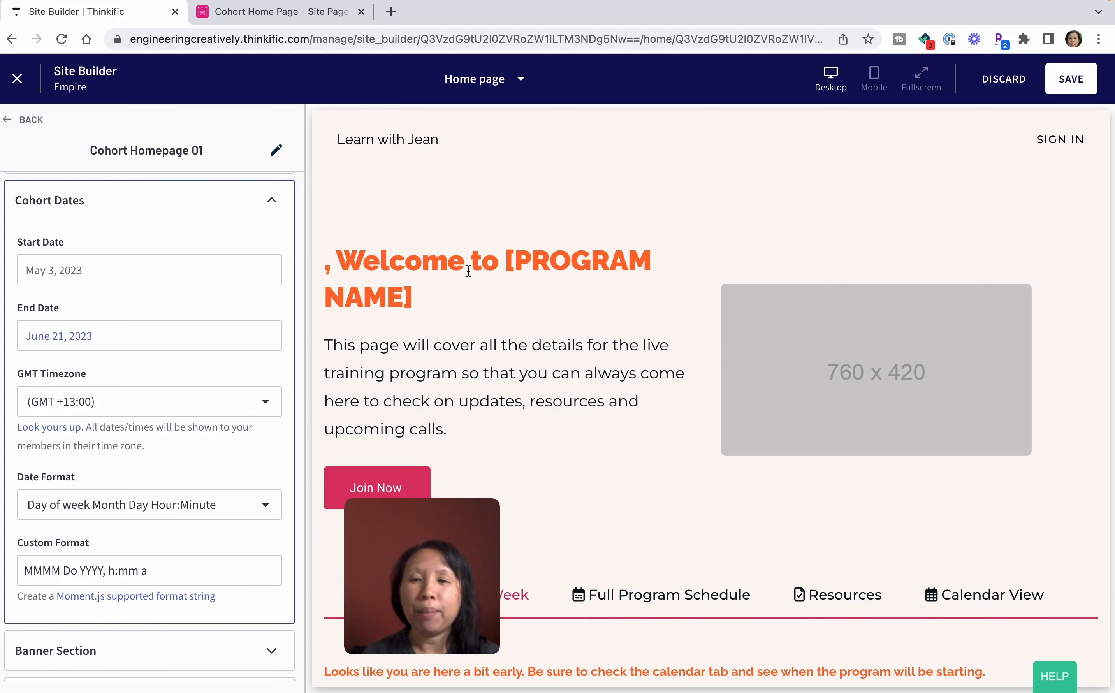
scroll(107, 399, "down", 3)
scroll(196, 464, "down", 1)
left_click(196, 463)
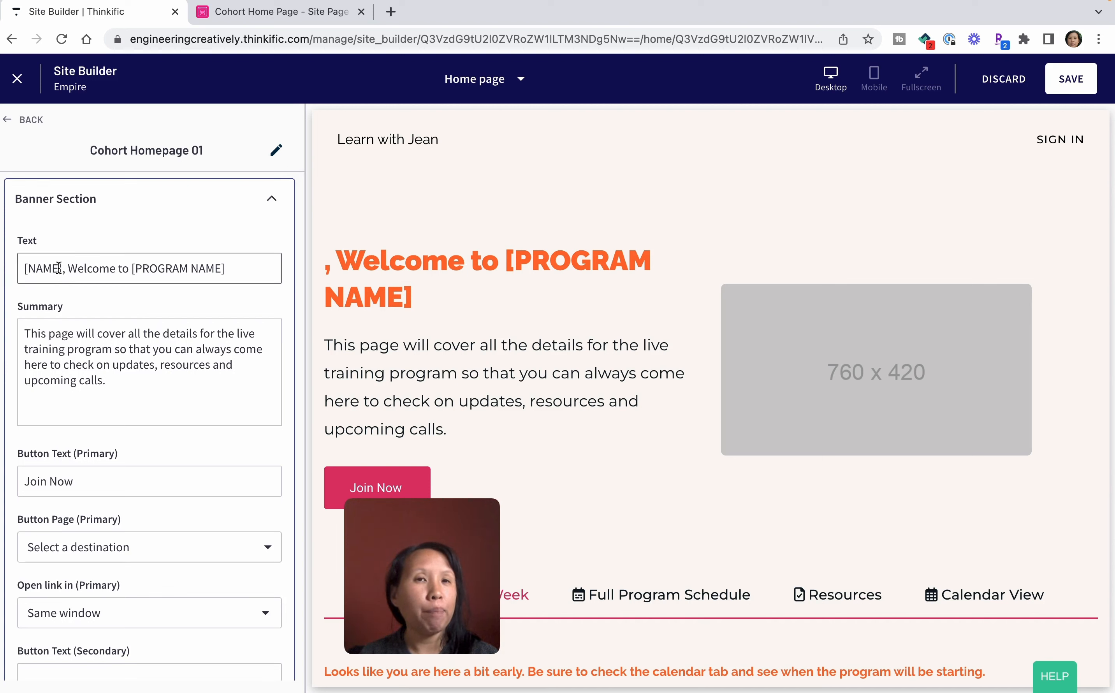
left_click_drag(59, 268, 5, 275)
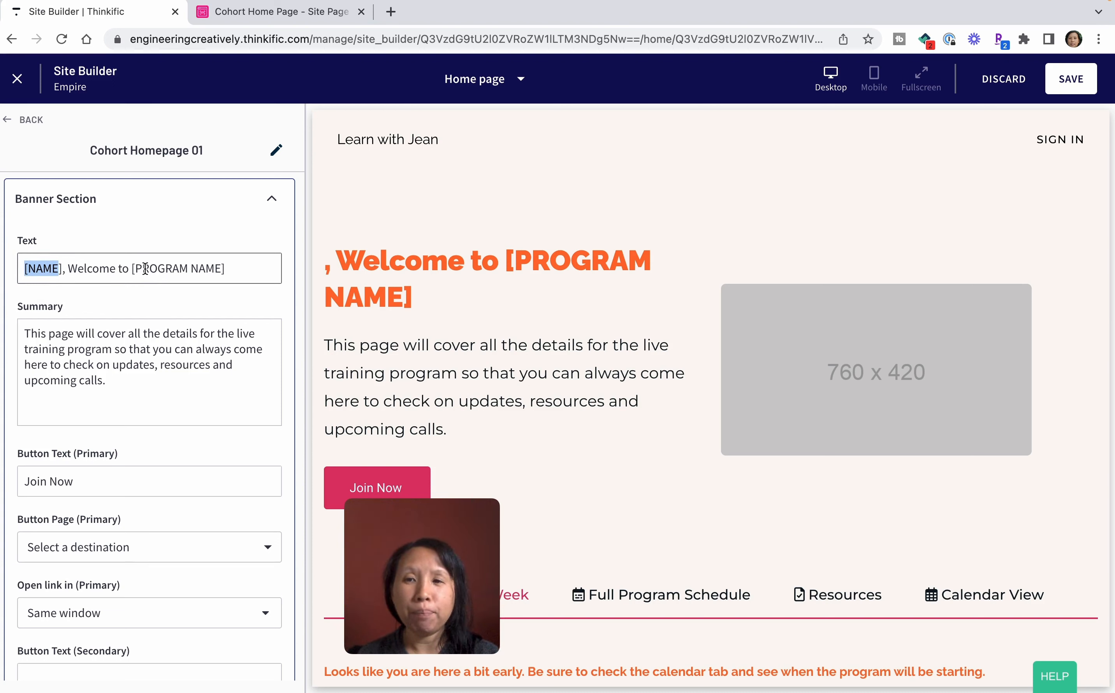
scroll(151, 382, "down", 1)
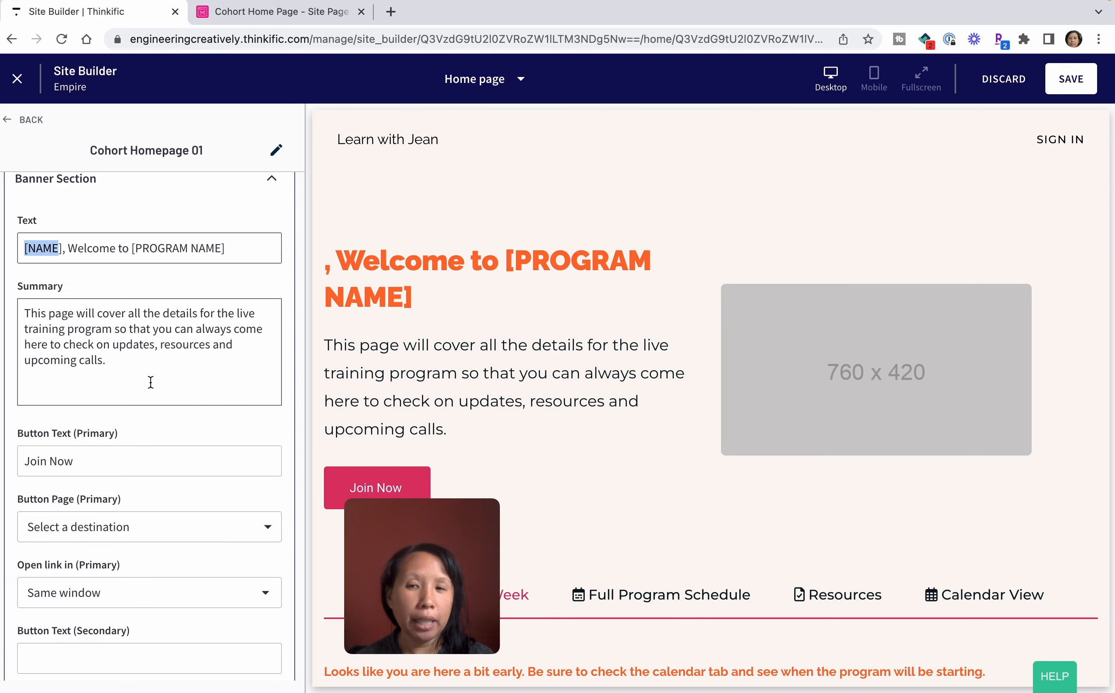
scroll(150, 382, "down", 2)
scroll(558, 373, "down", 3)
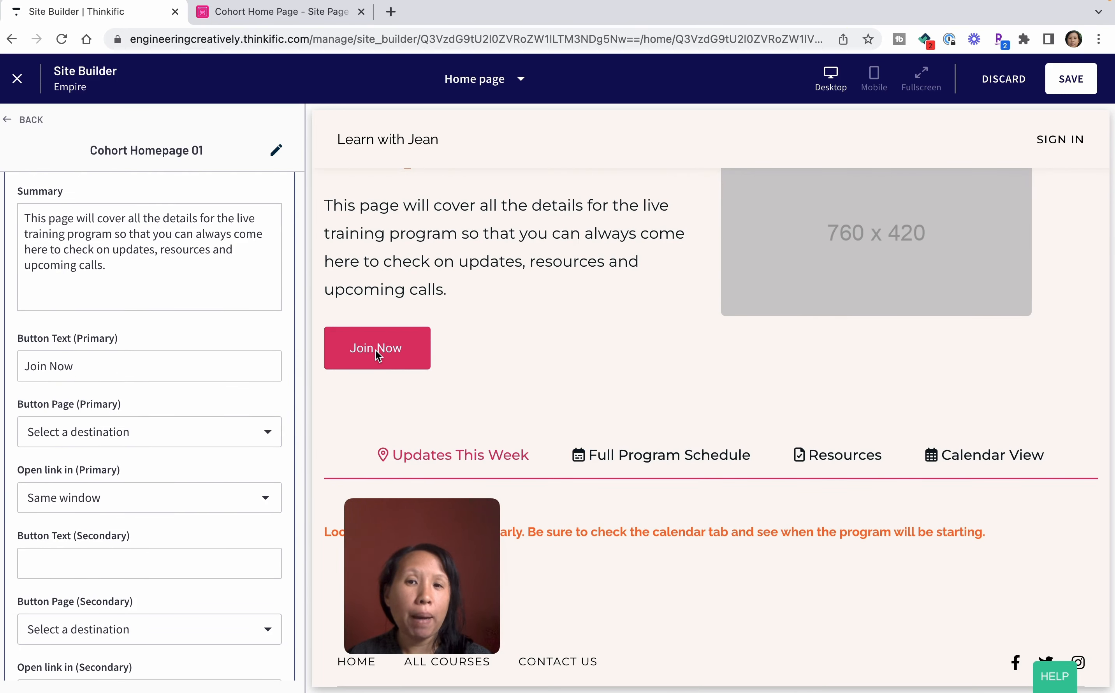
left_click(51, 365)
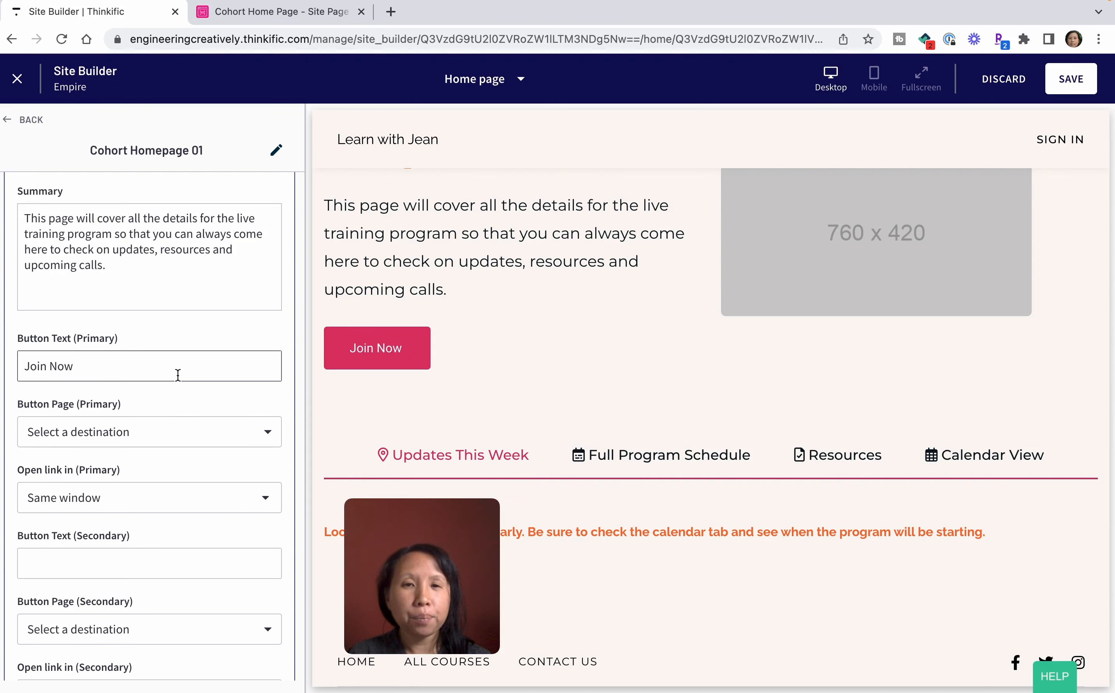
scroll(579, 388, "up", 3)
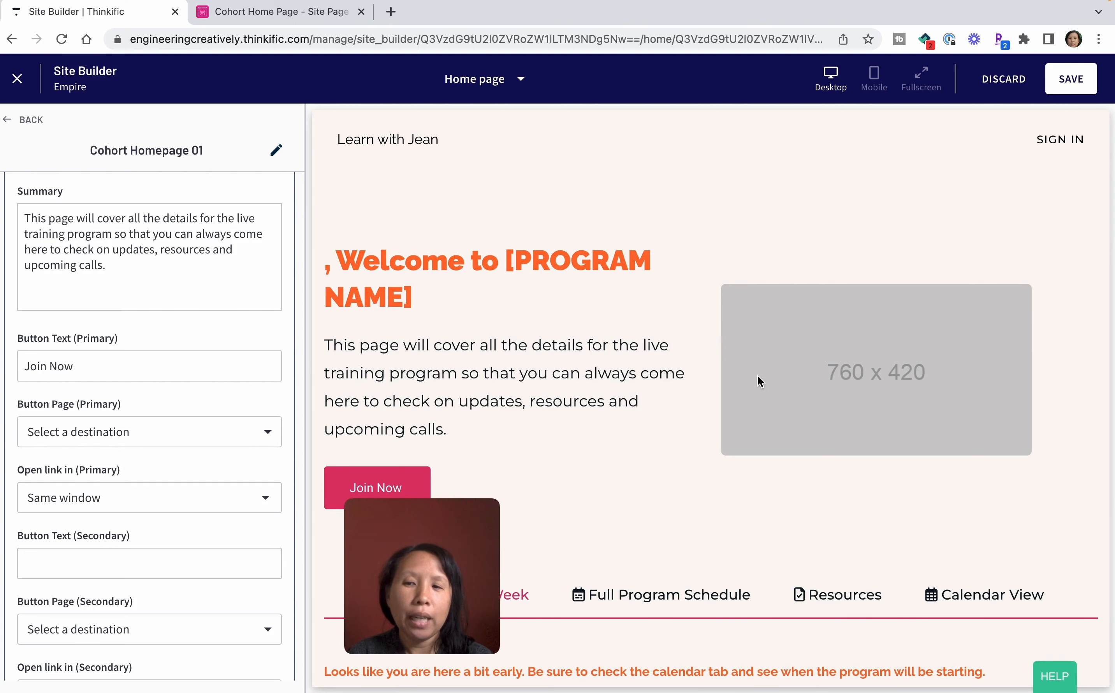
scroll(192, 448, "up", 10)
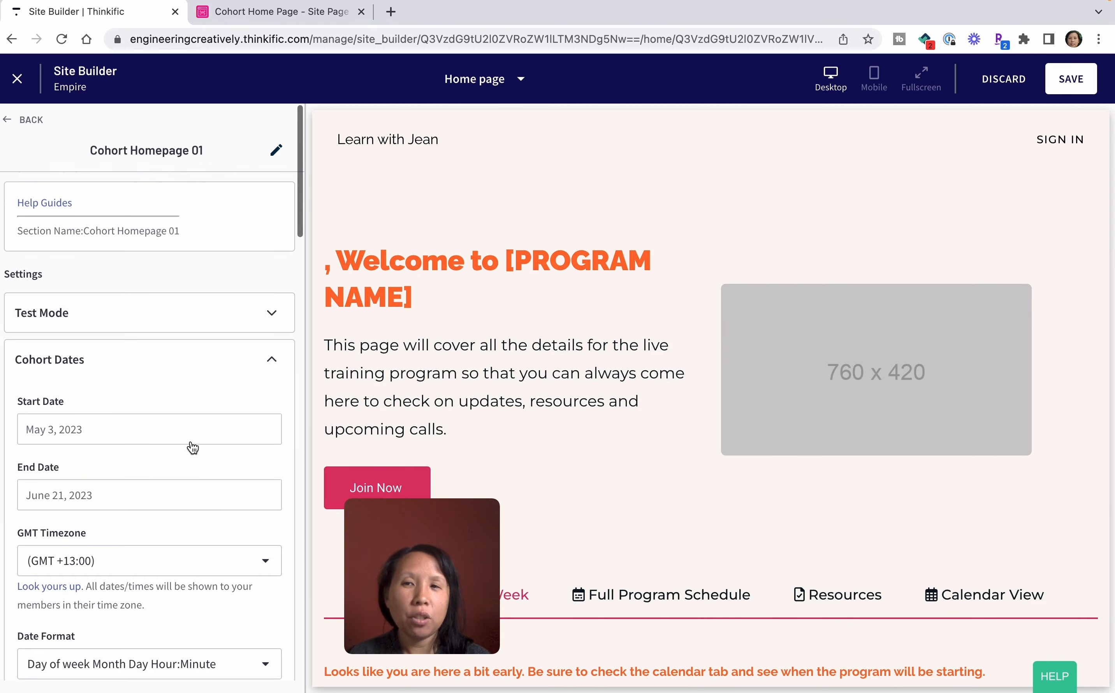
Reopen Cohort Homepage 01 from the Home page's section list and expand its Resources Tab settings.
left_click(256, 372)
scroll(461, 456, "down", 4)
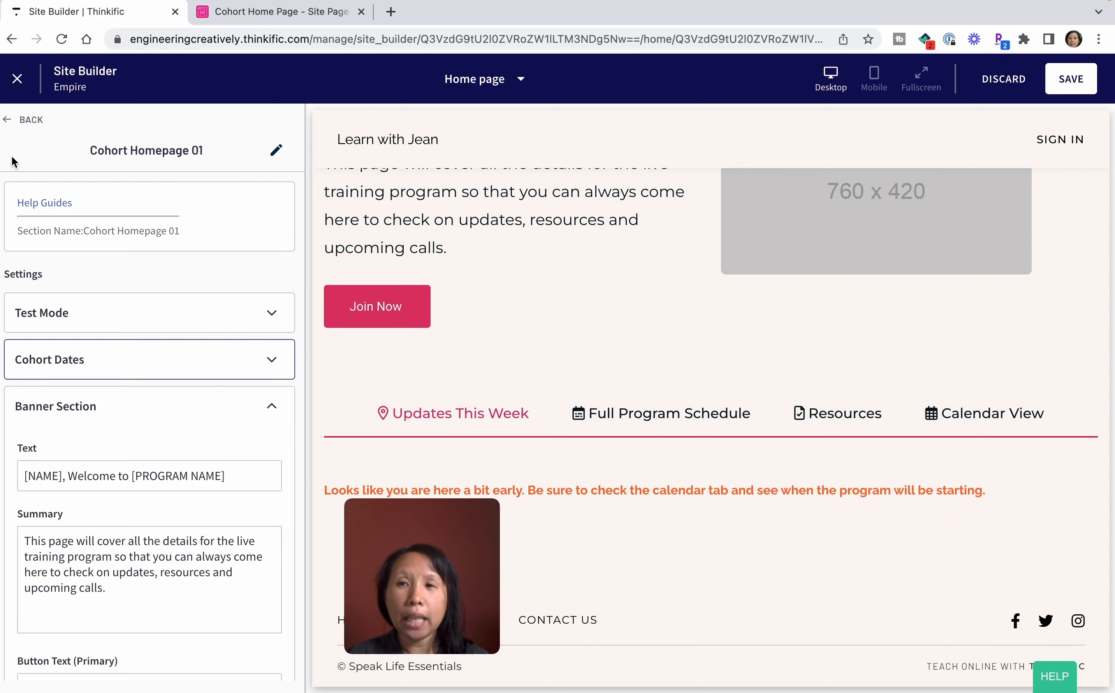
left_click(30, 118)
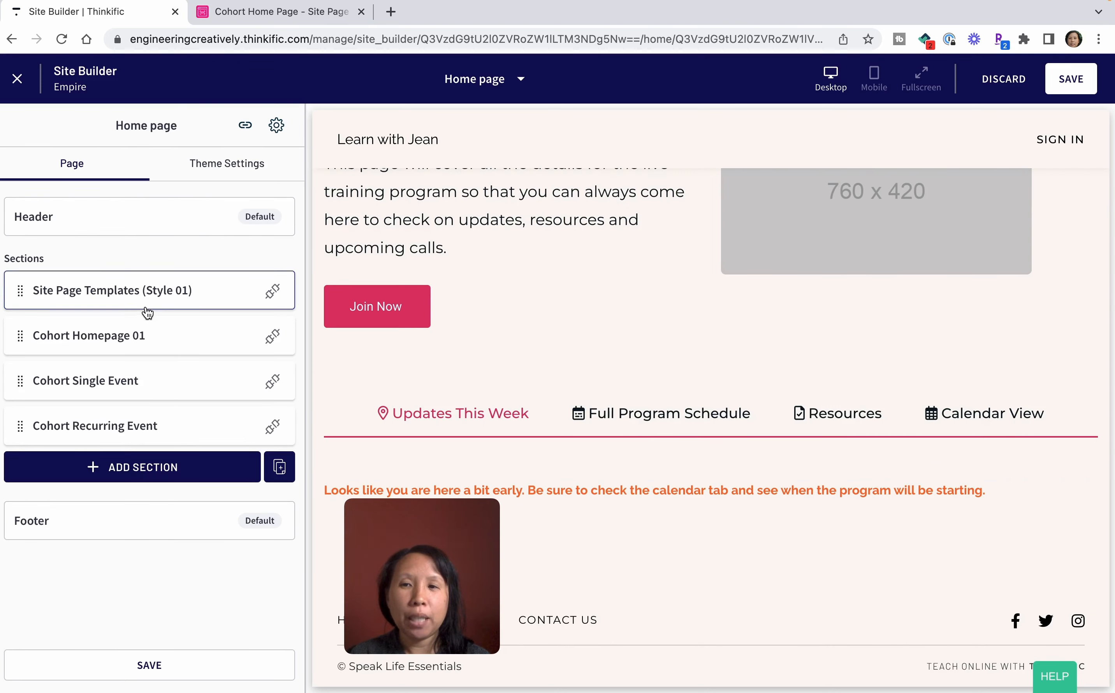
left_click(133, 337)
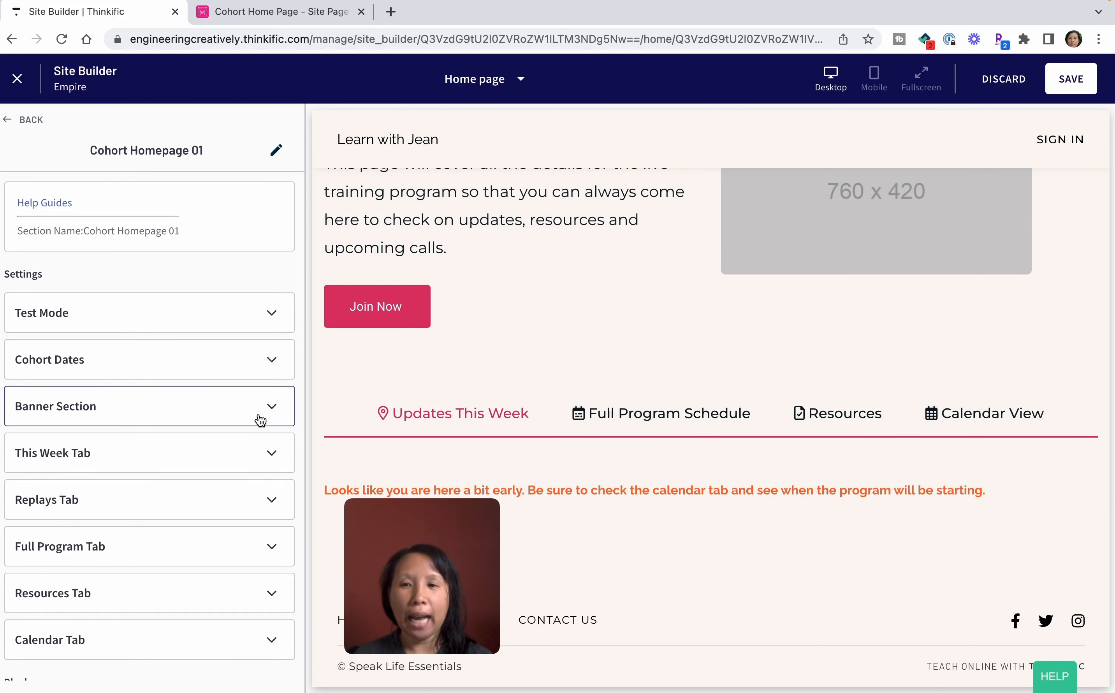
scroll(117, 545, "down", 2)
left_click(119, 490)
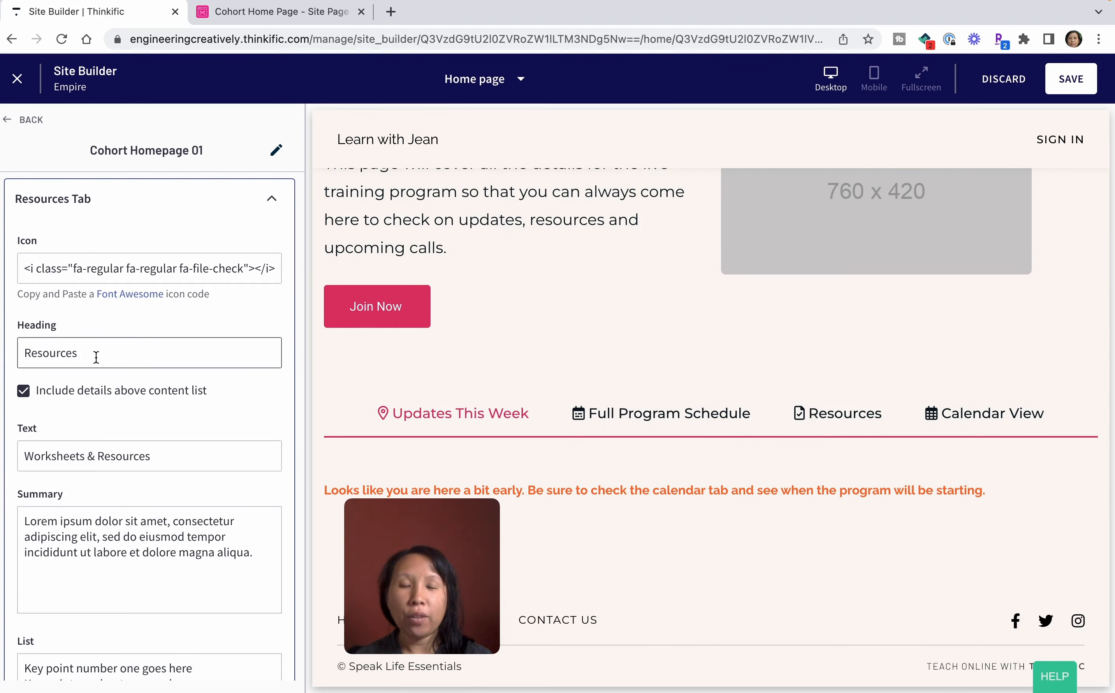
Change the Resources Tab heading to "money mindset Resources".
left_click(25, 353)
type("money mindset")
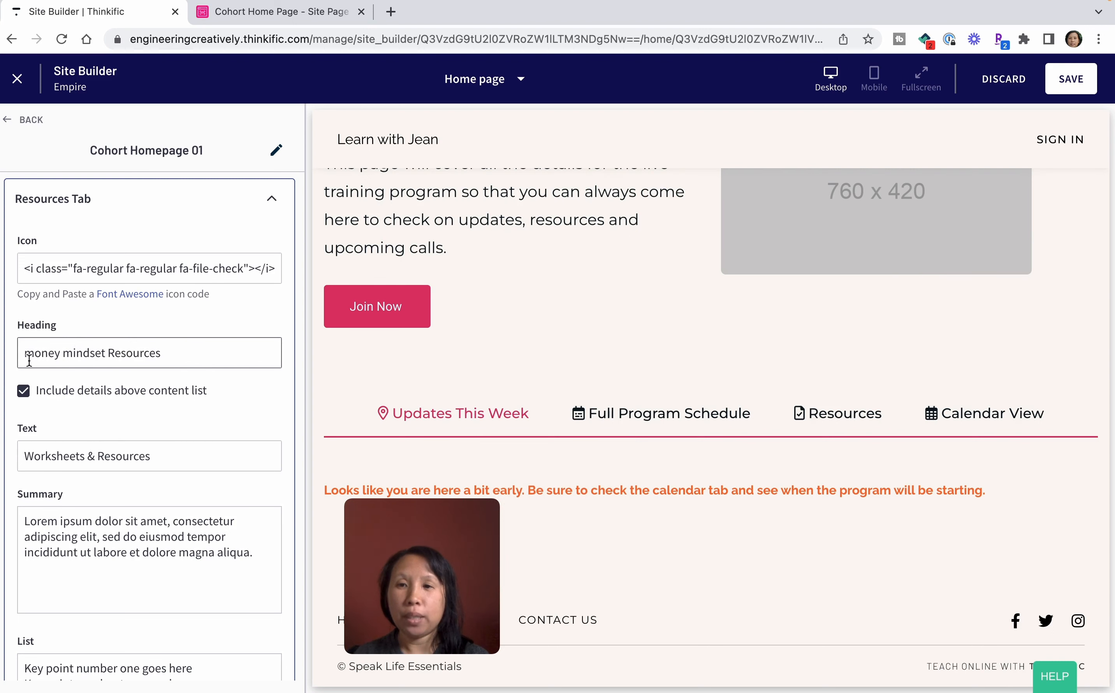
Set the Resources Tab text to "Worksheets & Additional Trainings" and its summary to "Homework and past trainings on money mindset.".
scroll(167, 485, "down", 2)
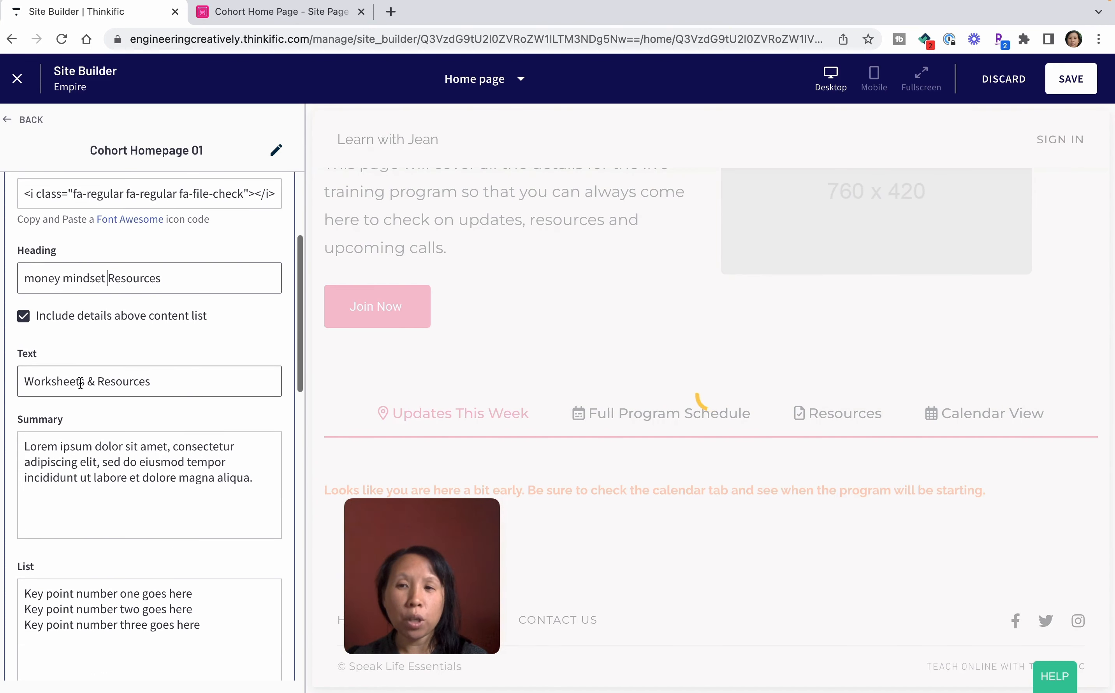
double_click(100, 381)
type("Additional Training")
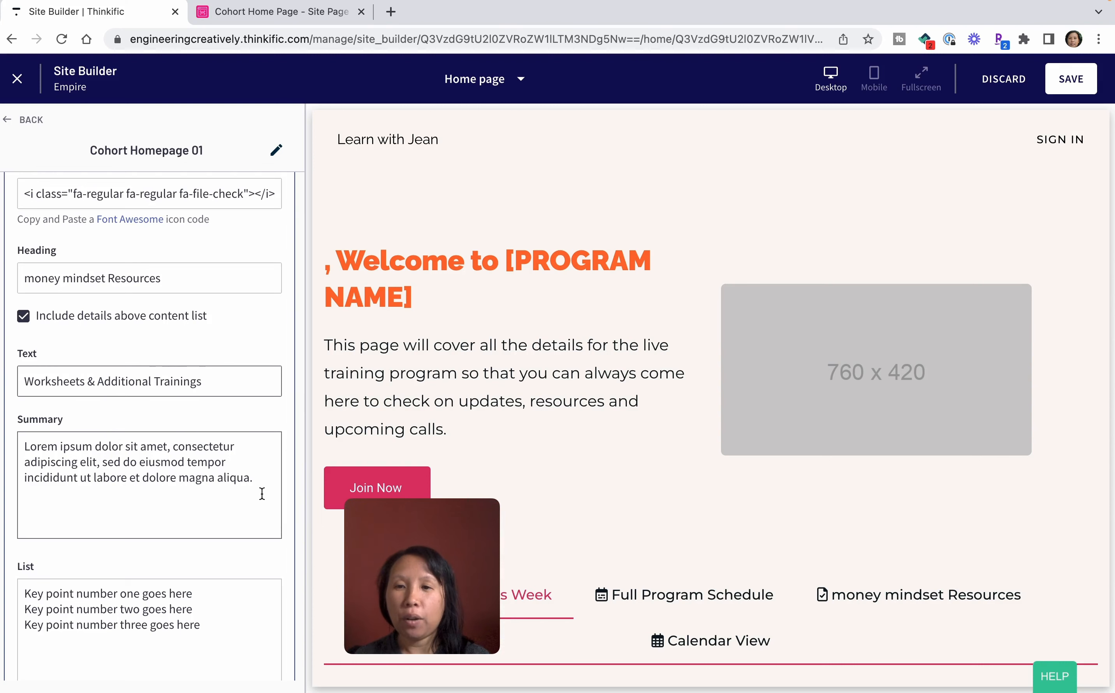
triple_click(258, 481)
type("Homework and")
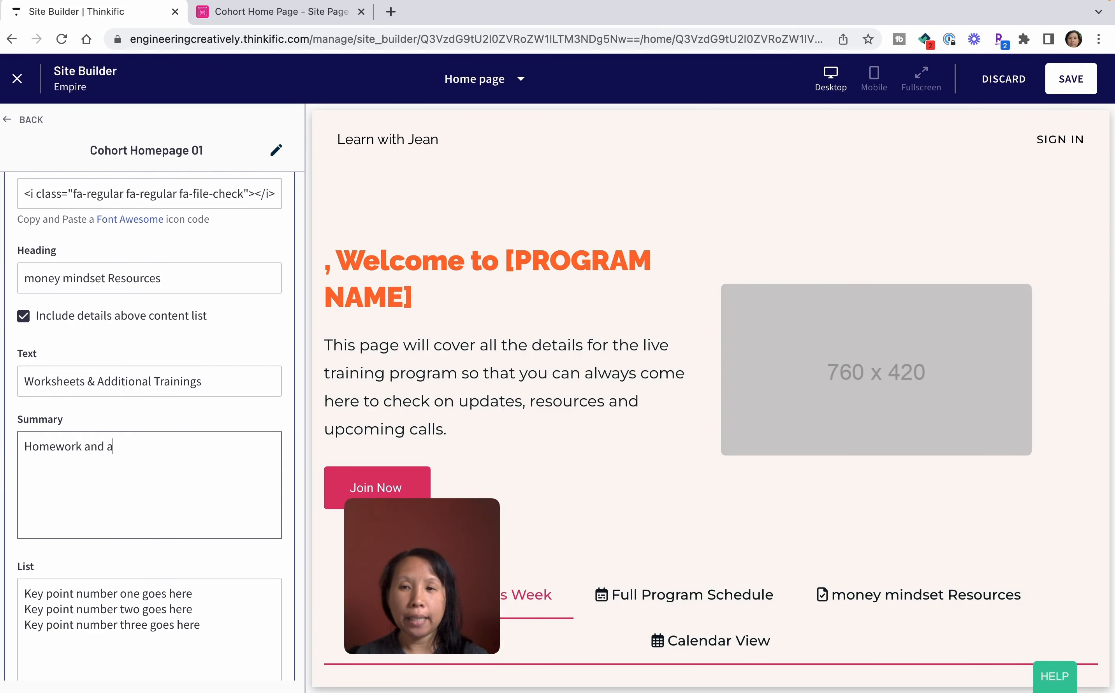
type(" past trainings on")
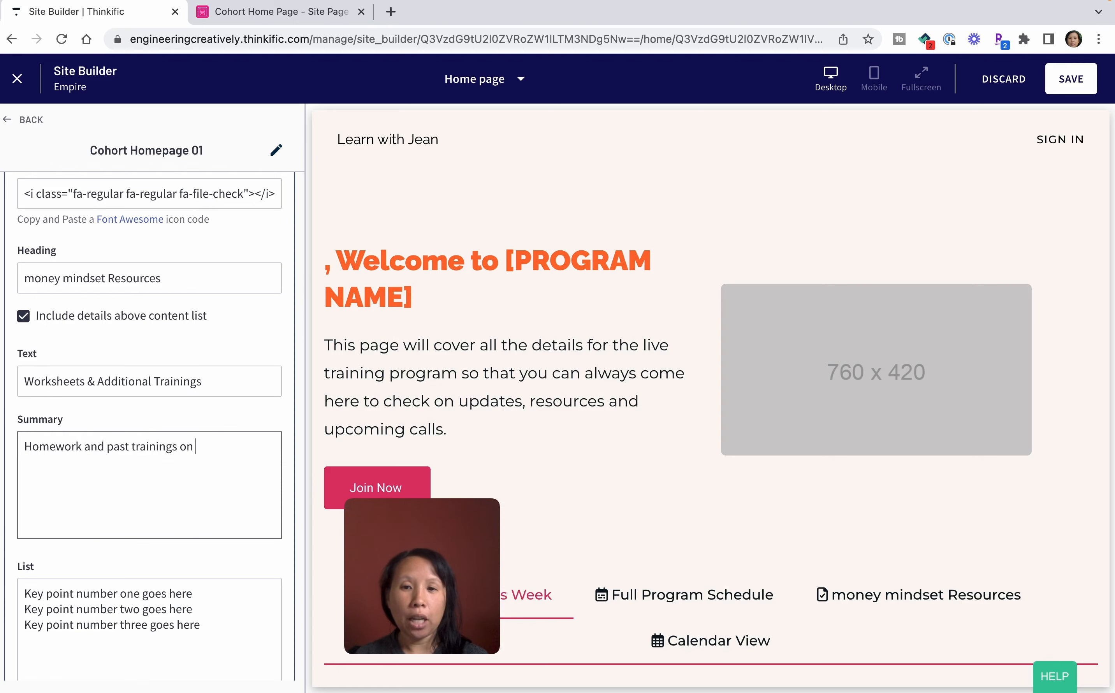
type(" money mindset.")
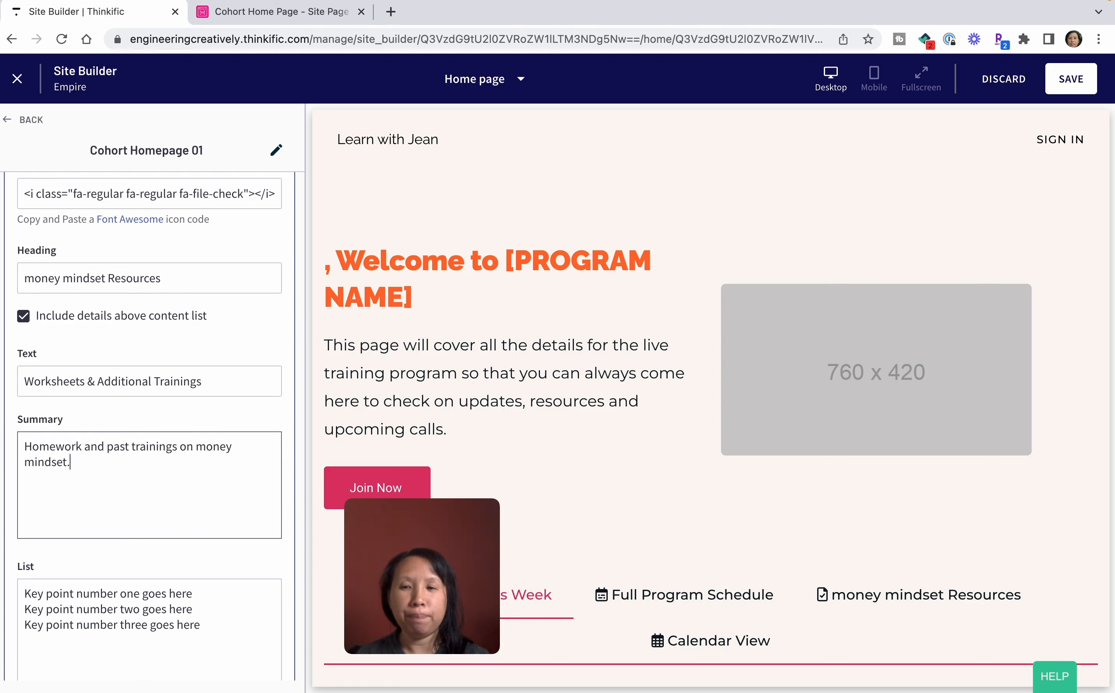
Replace the Resources Tab list with "1. Previous money mindset challenges", "2. Money mindset trainings" and "3. tips to help you succeed".
triple_click(201, 608)
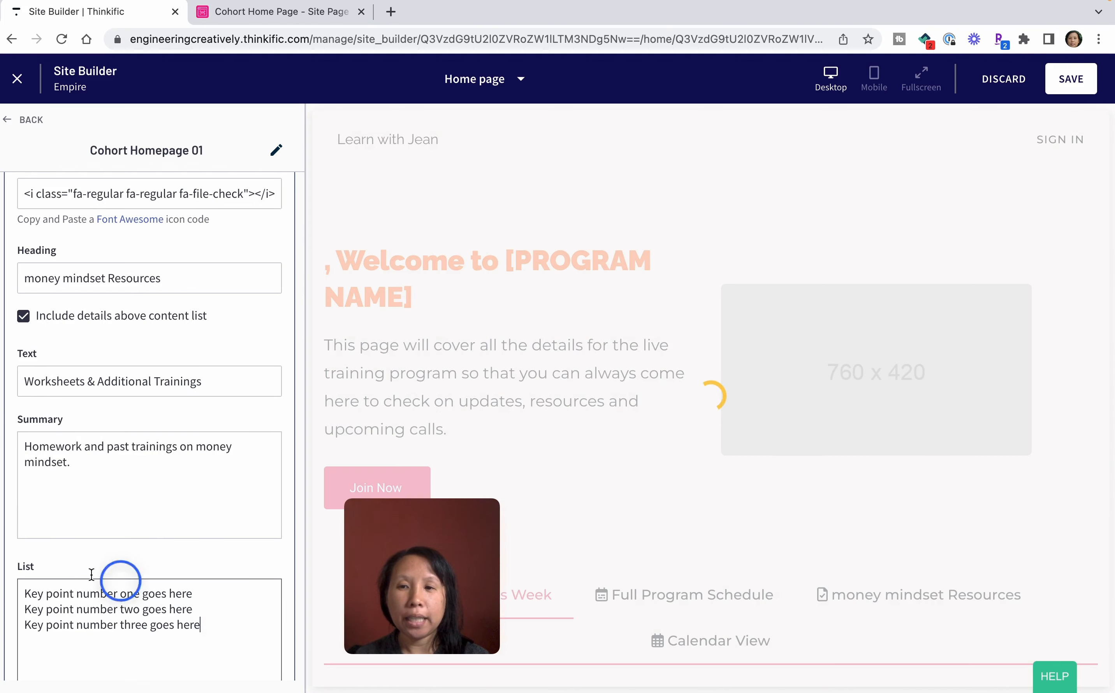
left_click(216, 631)
left_click_drag(217, 631, 15, 570)
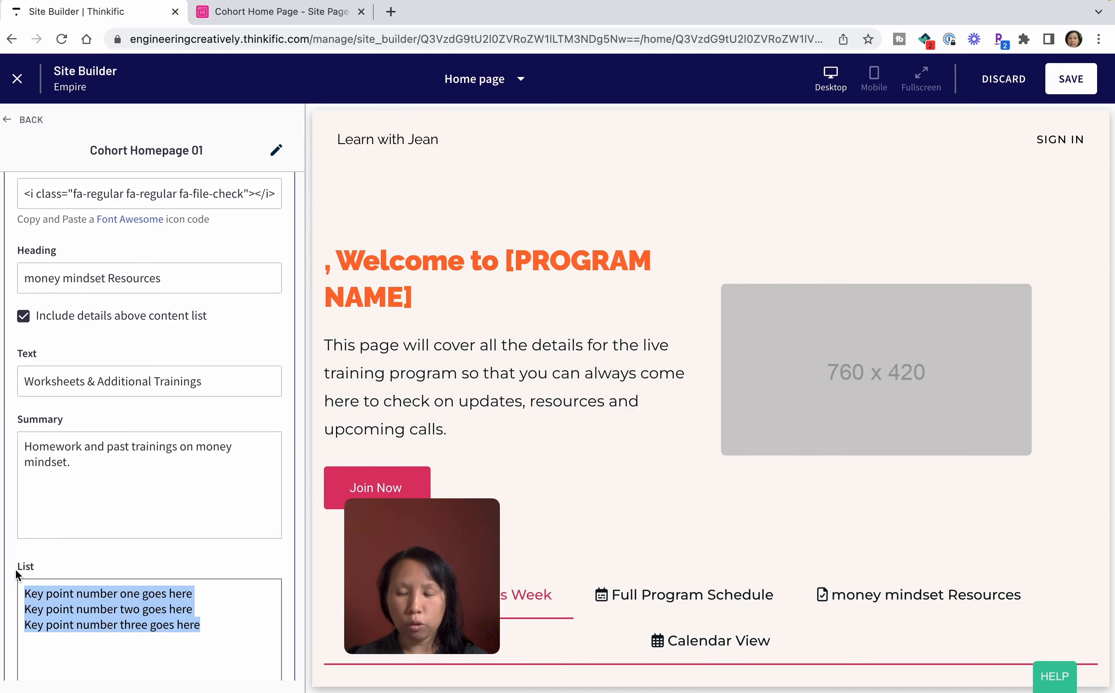
type("1. Previous money mindset")
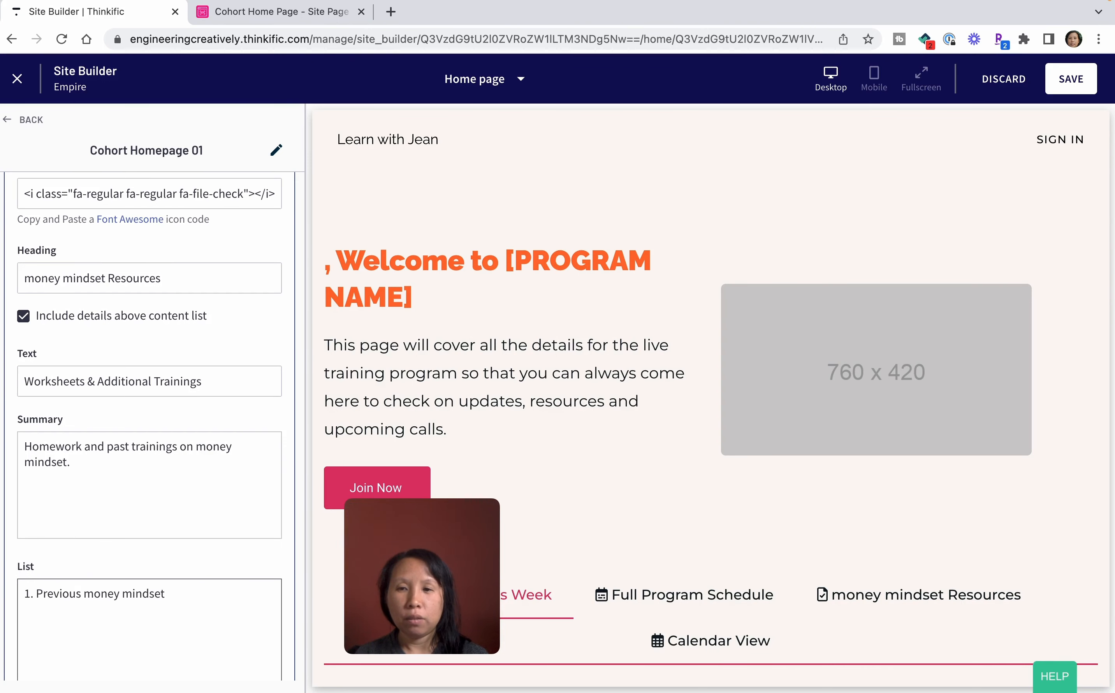
type("challenge")
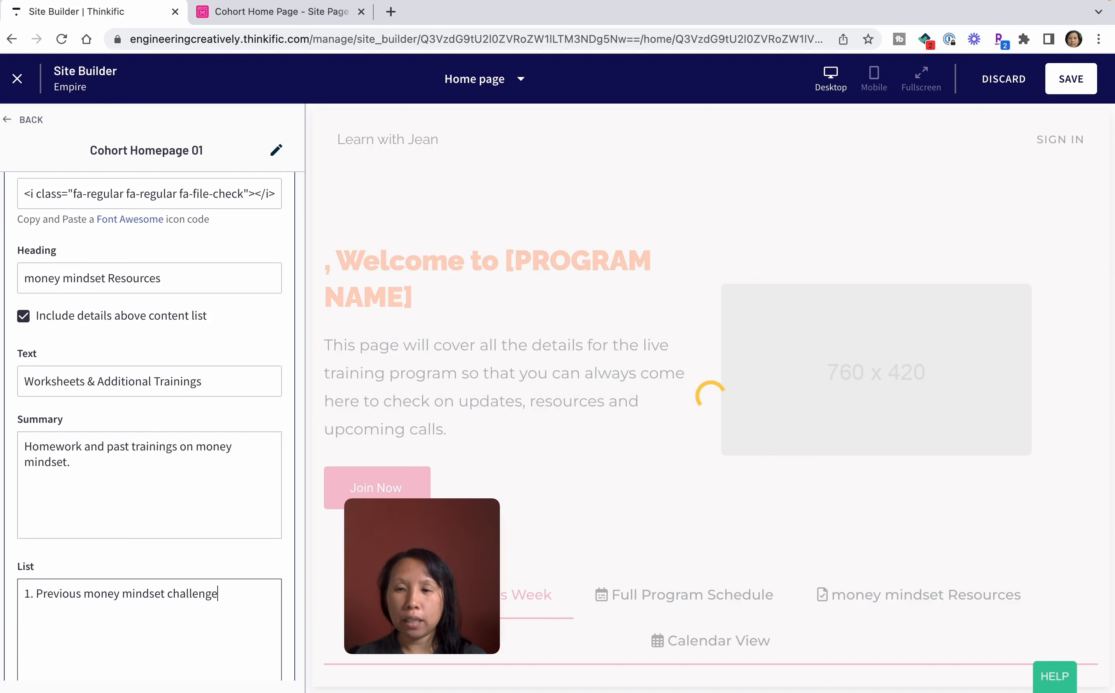
type("s")
key("Return")
type("2. Money ")
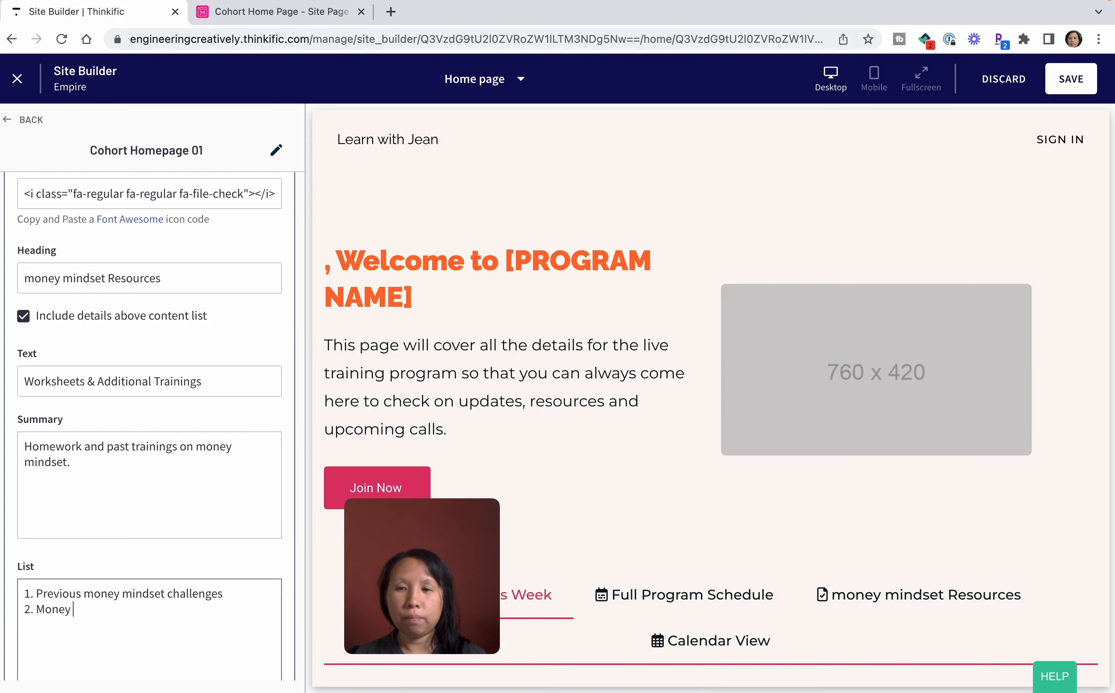
type("mindset trainings")
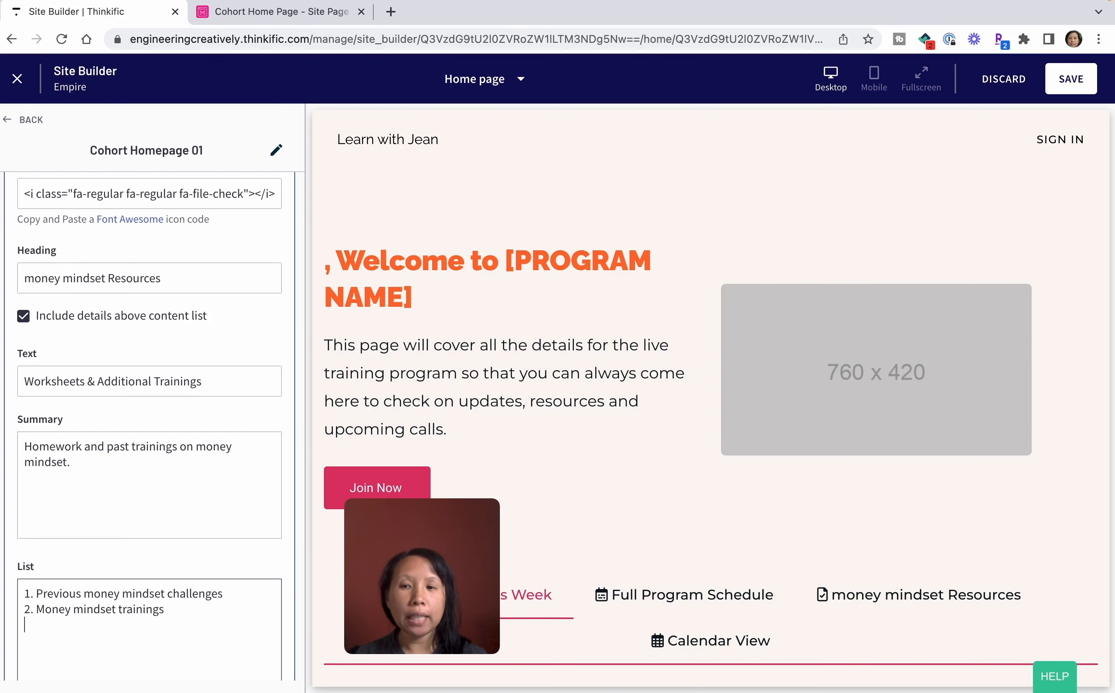
key("Return")
type("3. ")
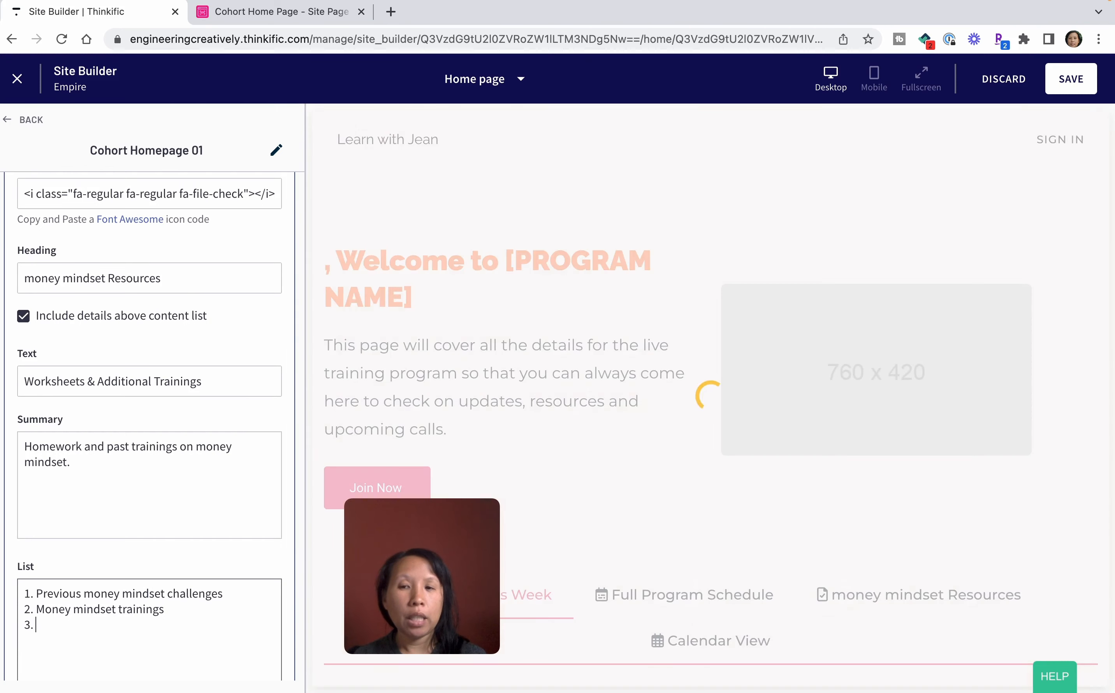
type("tips to help y")
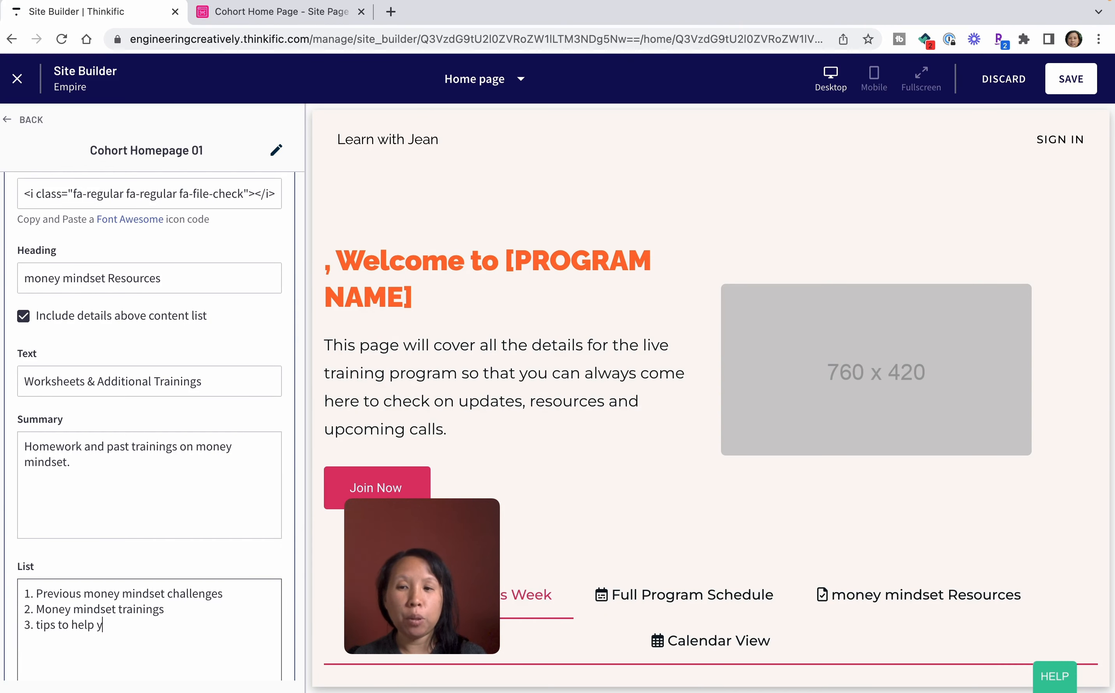
type("ou succeed")
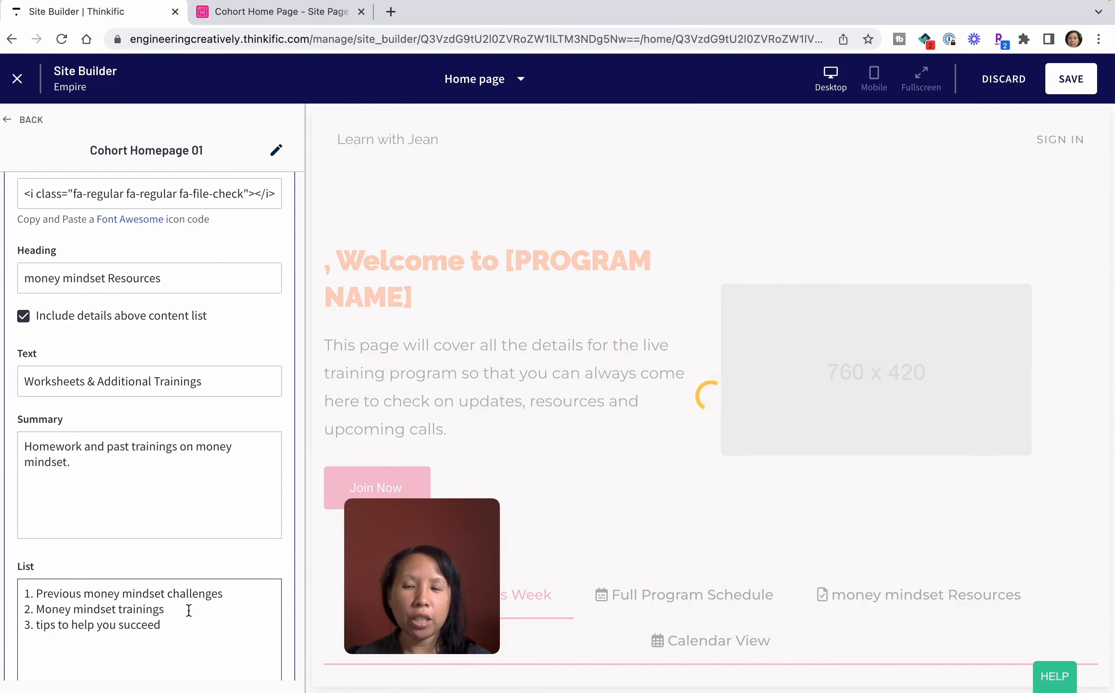
Remove "money mindset" from the Resources Tab heading, leaving only "Resources".
scroll(708, 546, "down", 3)
scroll(708, 546, "down", 2)
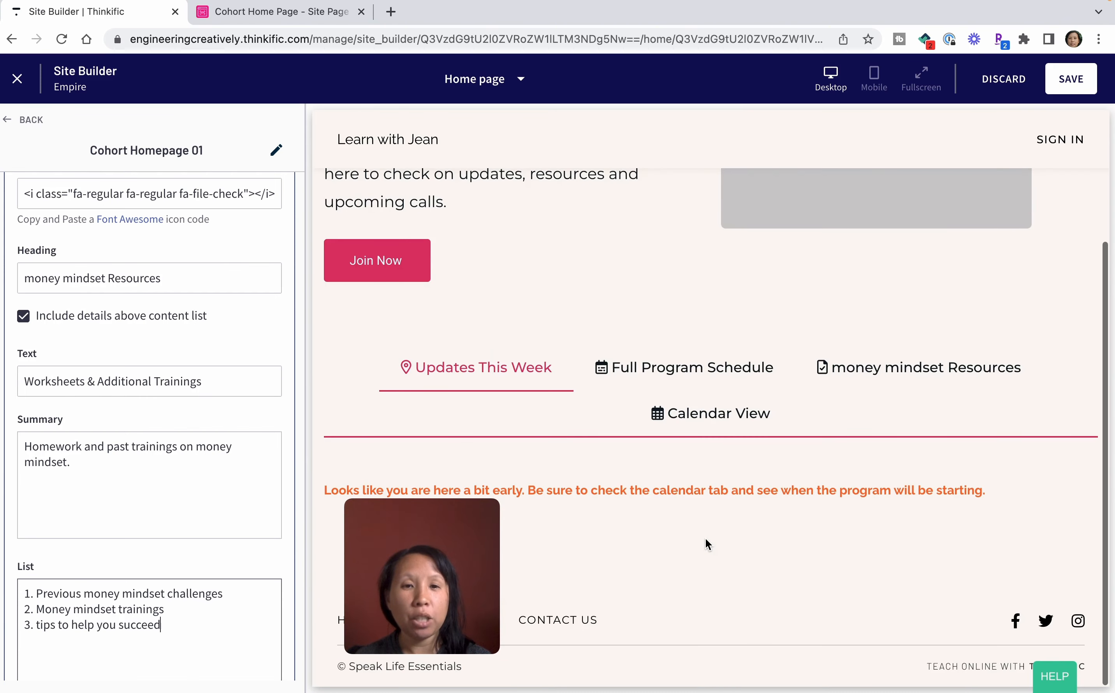
scroll(168, 511, "down", 3)
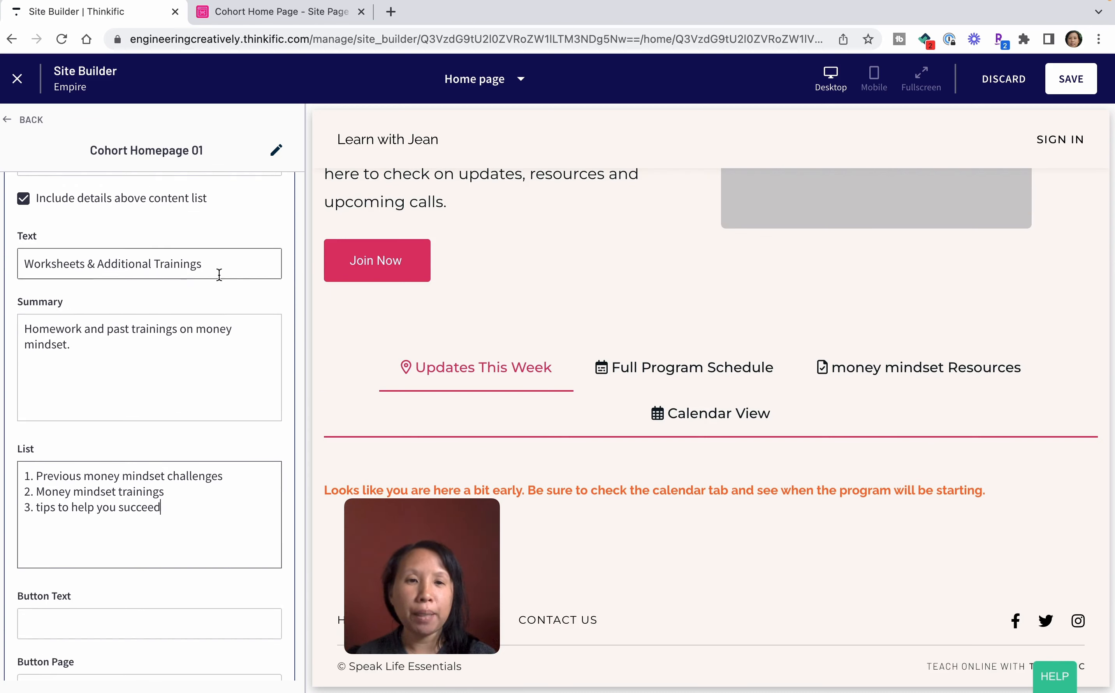
scroll(42, 436, "up", 5)
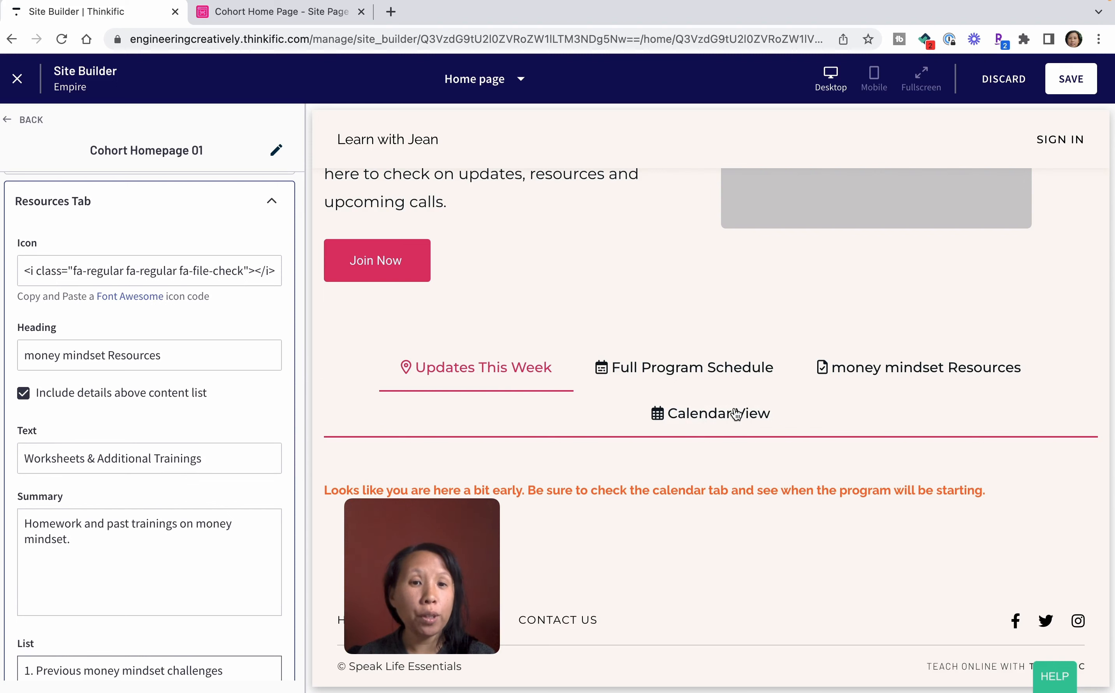
left_click(109, 356)
left_click_drag(108, 357, 23, 357)
key("BackSpace")
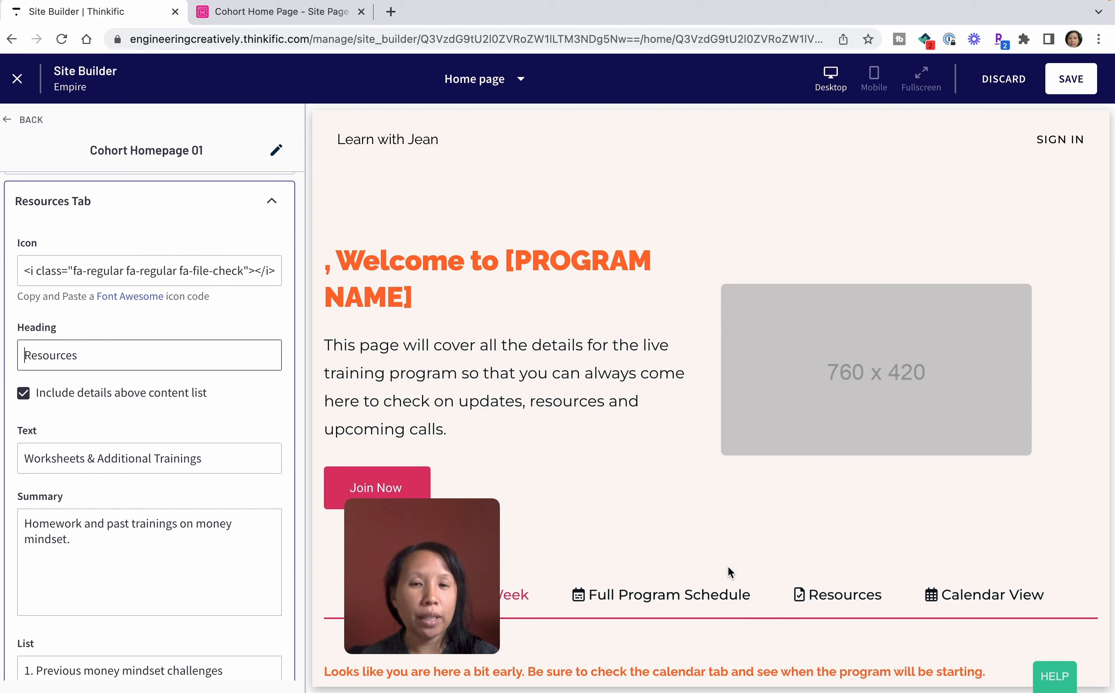
mouse_move(436, 550)
left_click_drag(444, 550, 546, 352)
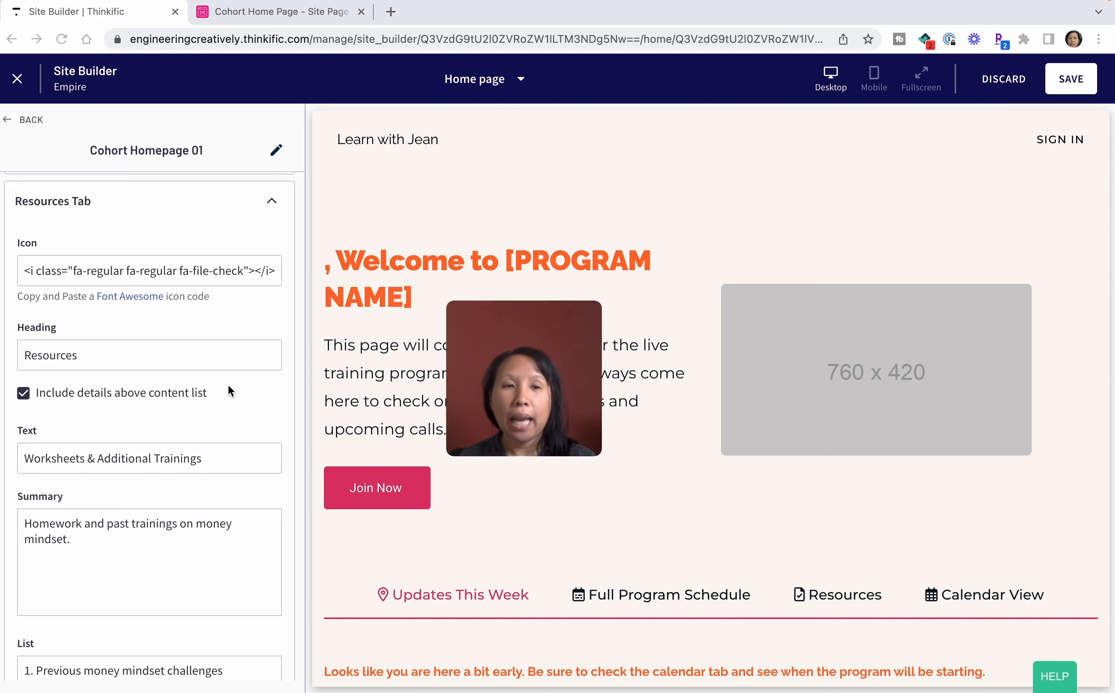
left_click(1056, 85)
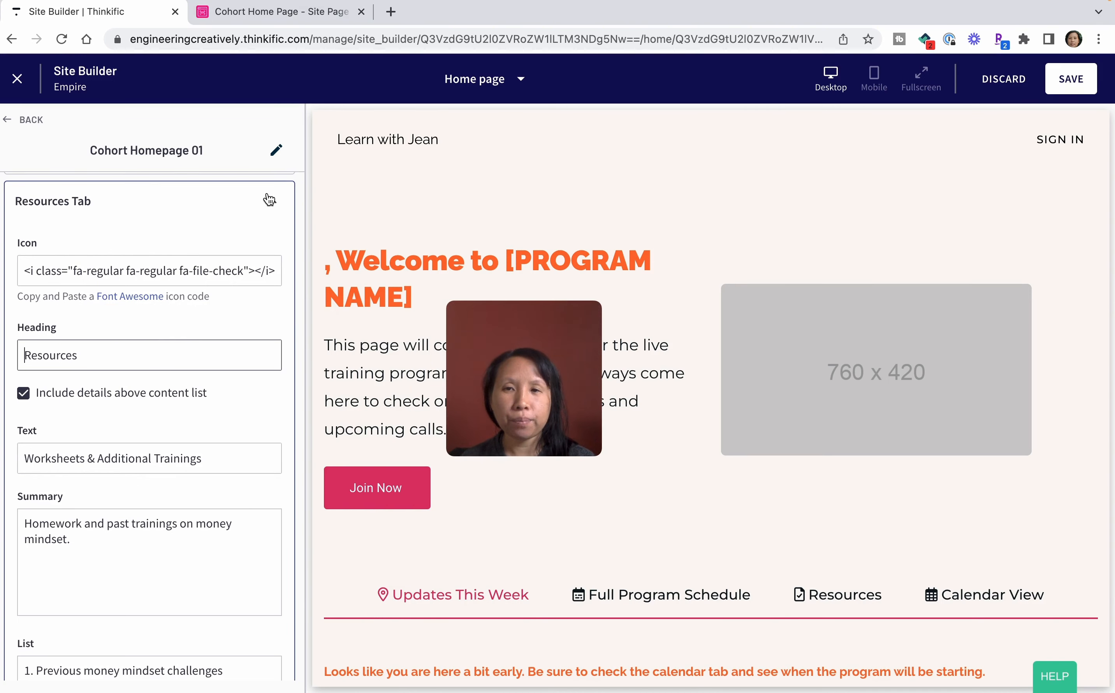
Collapse the Resources Tab settings and set the first Resource block's category to "Workbook".
left_click(270, 205)
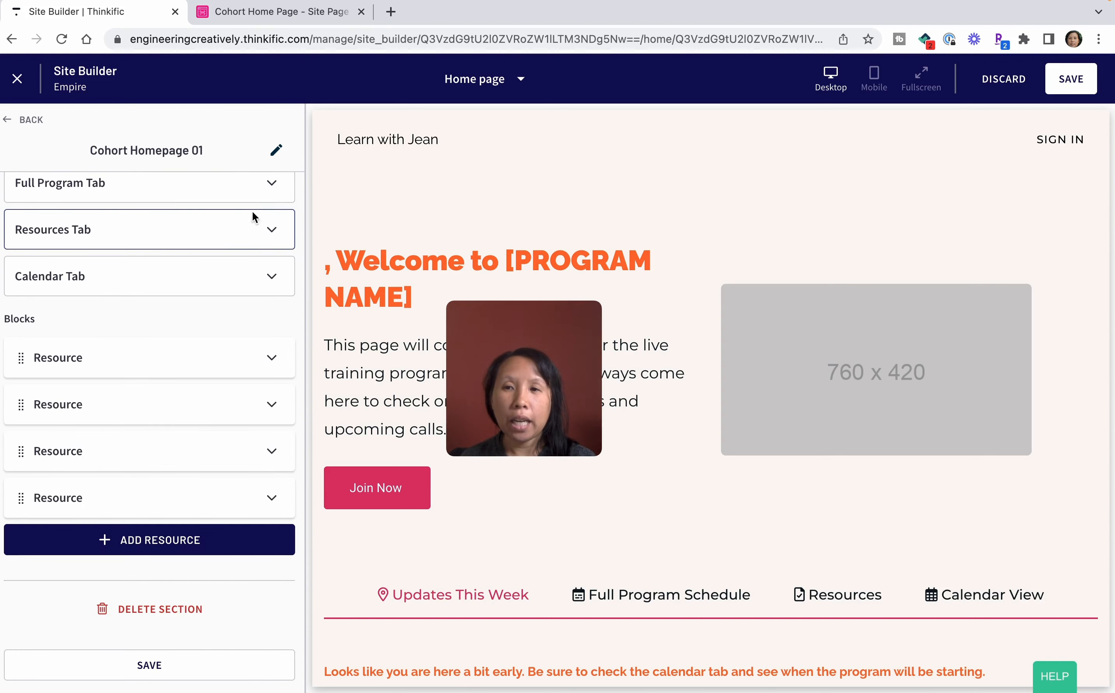
left_click(202, 363)
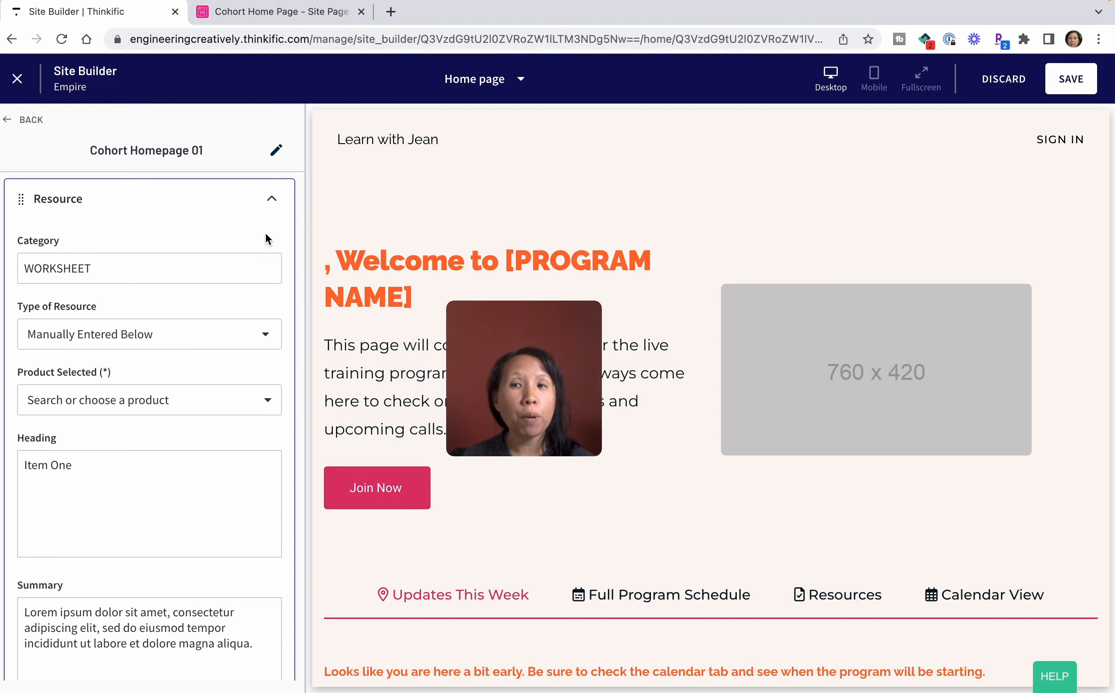
left_click(150, 274)
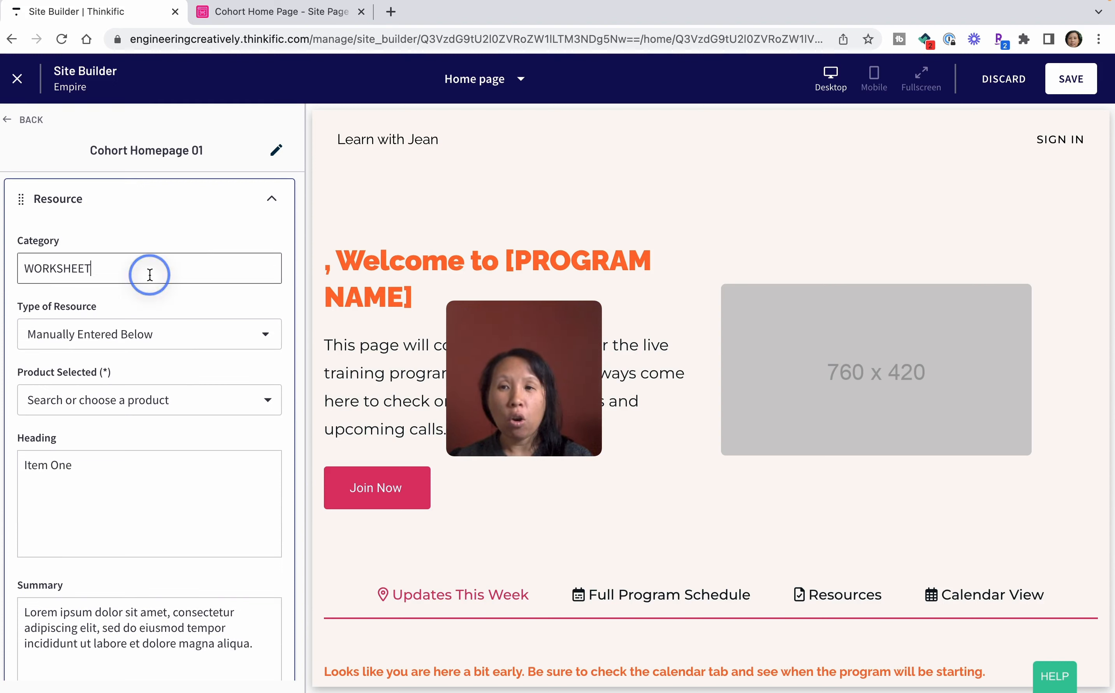
key("BackSpace")
key("BackSpace")
key("BackSpace")
key("BackSpace")
key("BackSpace")
key("BackSpace")
key("BackSpace")
key("BackSpace")
type("Workbook")
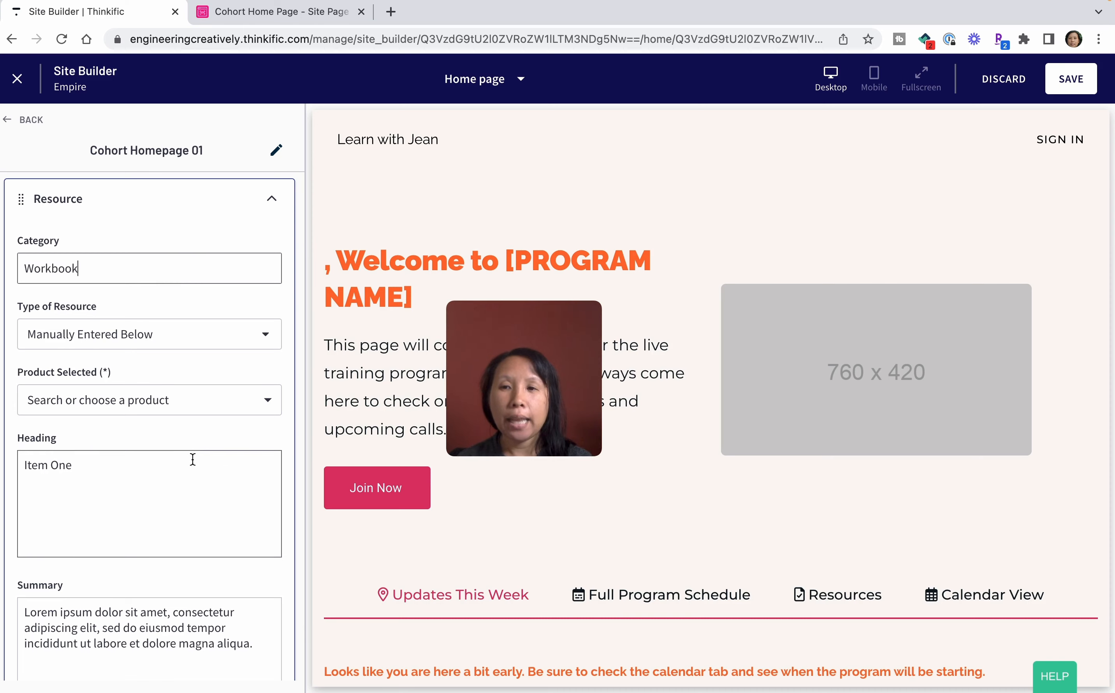
Set the first Resource block's heading to "Money mindset blocks" and its summary to "Identify your blocks.".
scroll(191, 459, "down", 2)
left_click(191, 458)
key("BackSpace")
key("BackSpace")
key("BackSpace")
key("BackSpace")
key("BackSpace")
key("BackSpace")
key("BackSpace")
key("BackSpace")
type("Money mind")
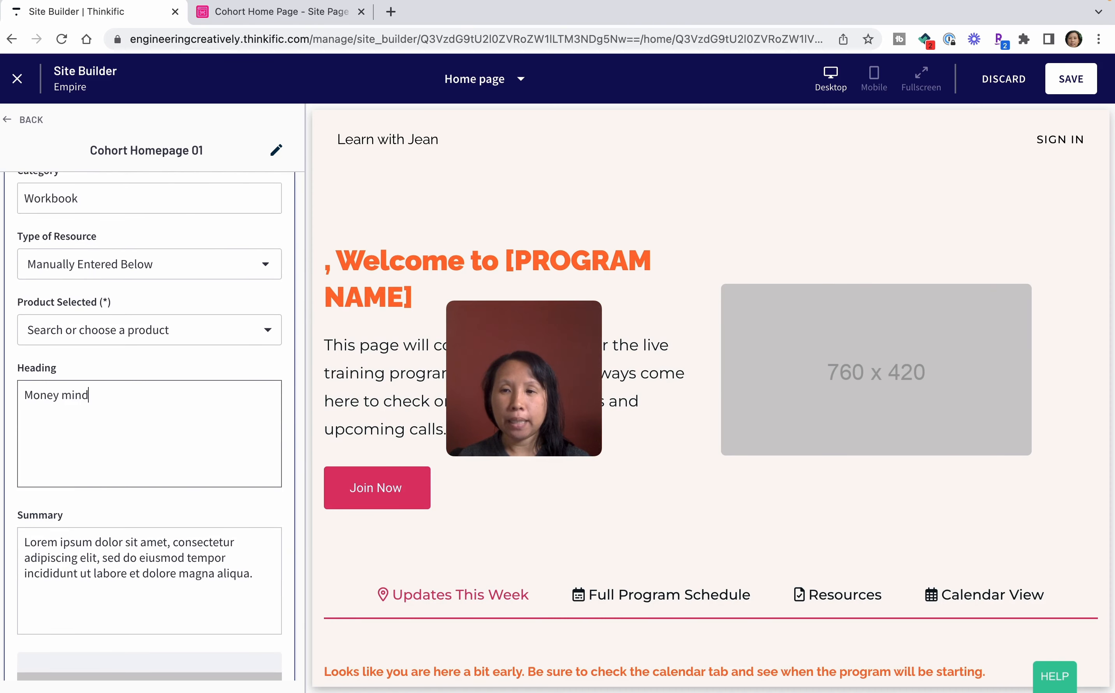
type("set blocks")
key("Tab")
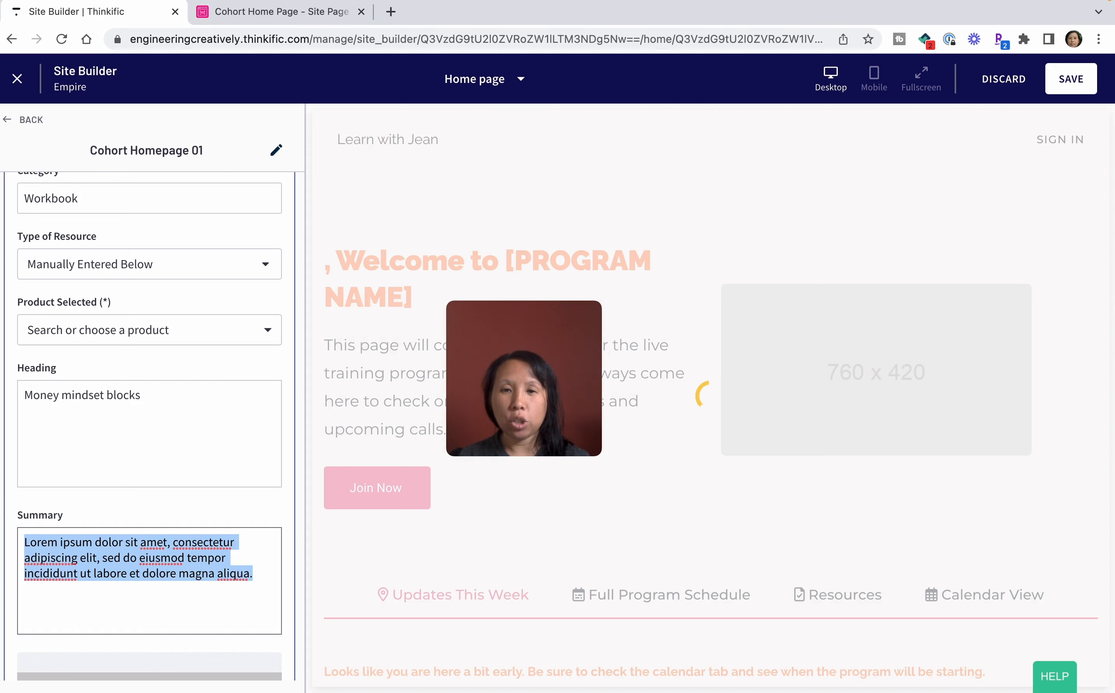
type("Identify your blocks.")
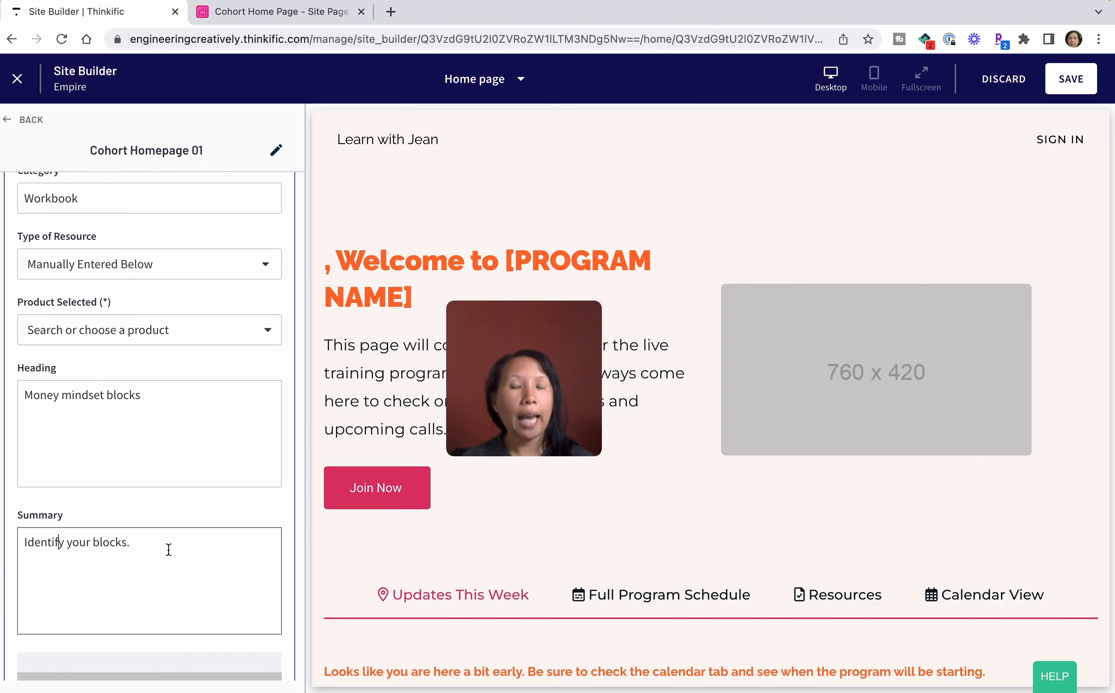
Link the first Resource block's button to a community page, choosing Demo Membership Community.
scroll(168, 548, "down", 7)
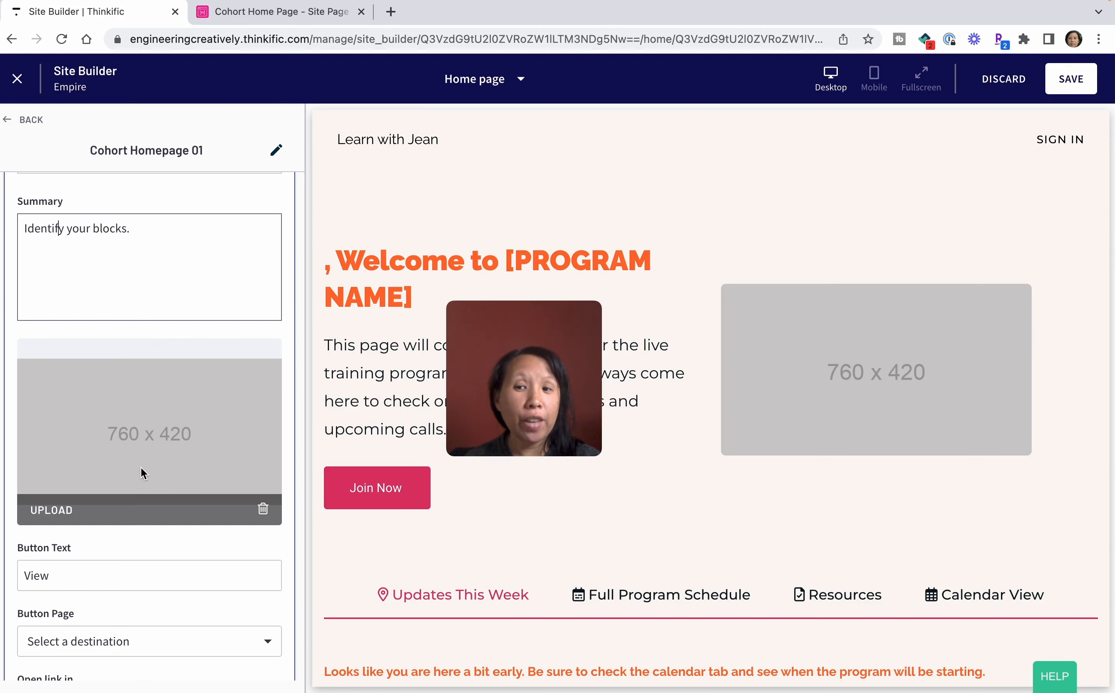
scroll(141, 468, "down", 3)
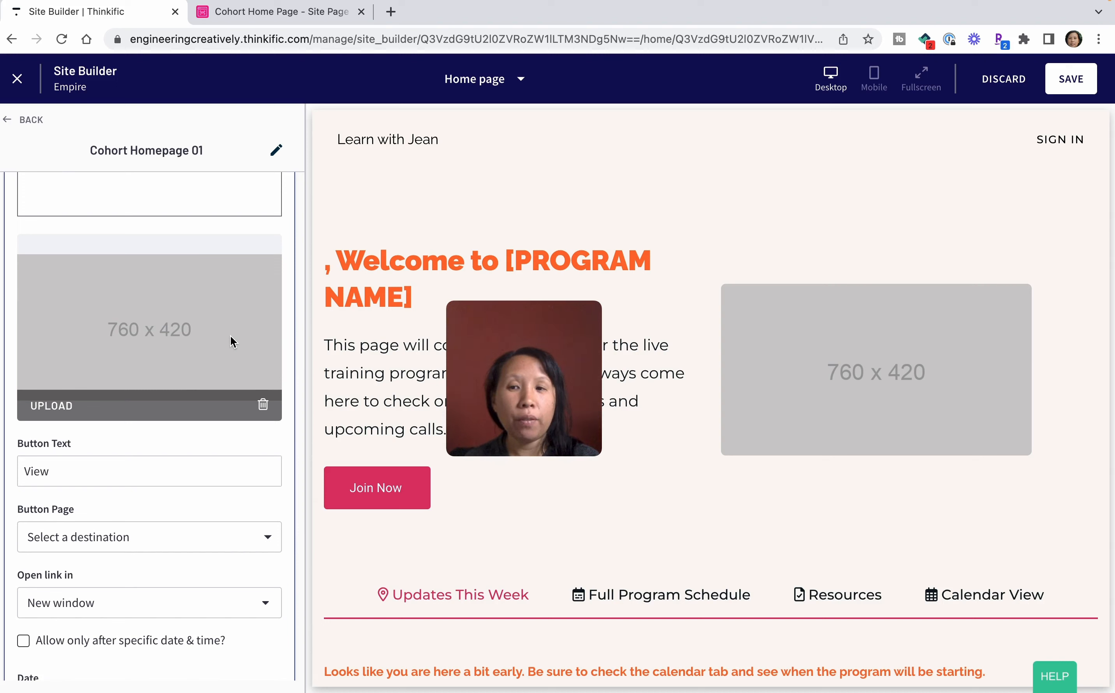
scroll(231, 336, "down", 2)
left_click(192, 448)
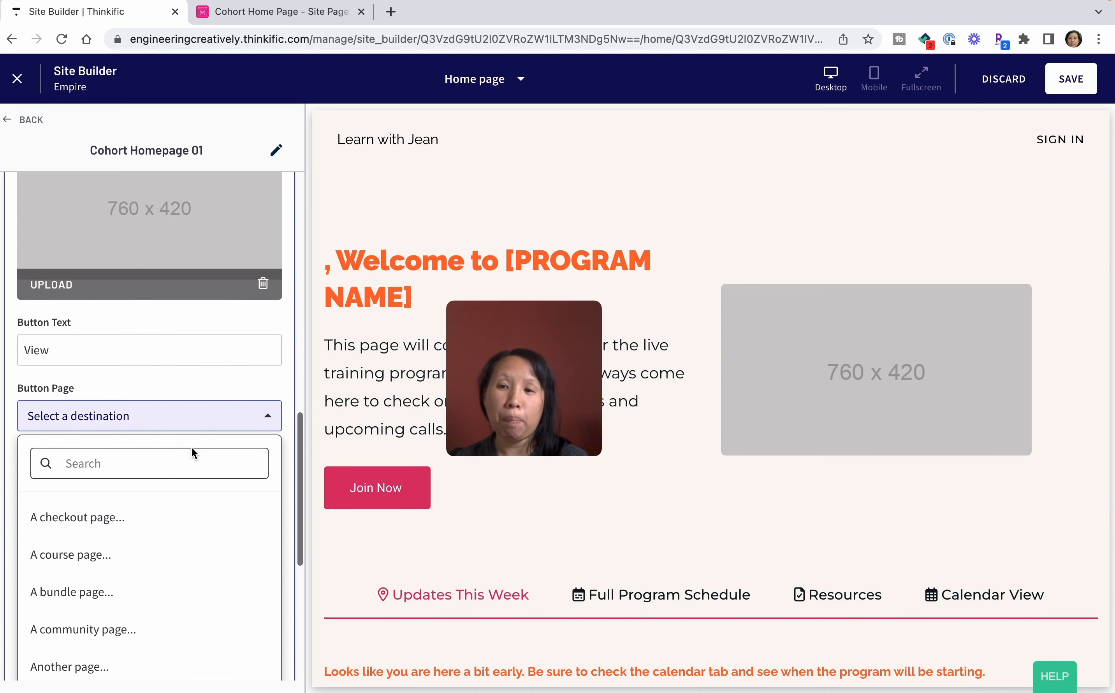
left_click(131, 625)
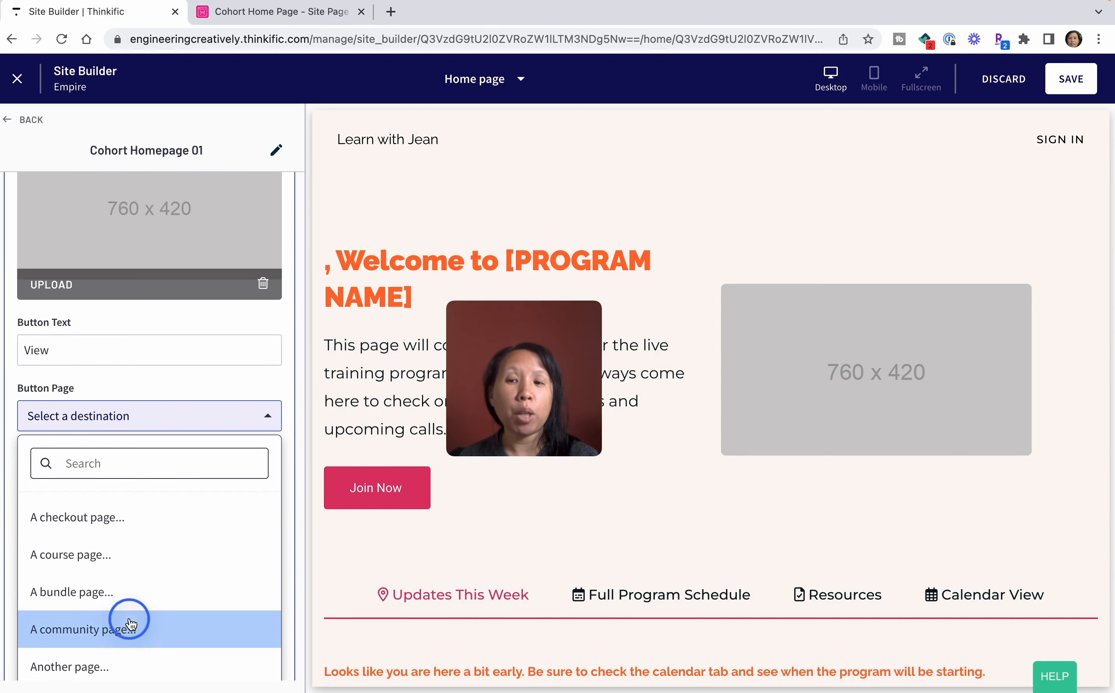
left_click(181, 474)
left_click(154, 616)
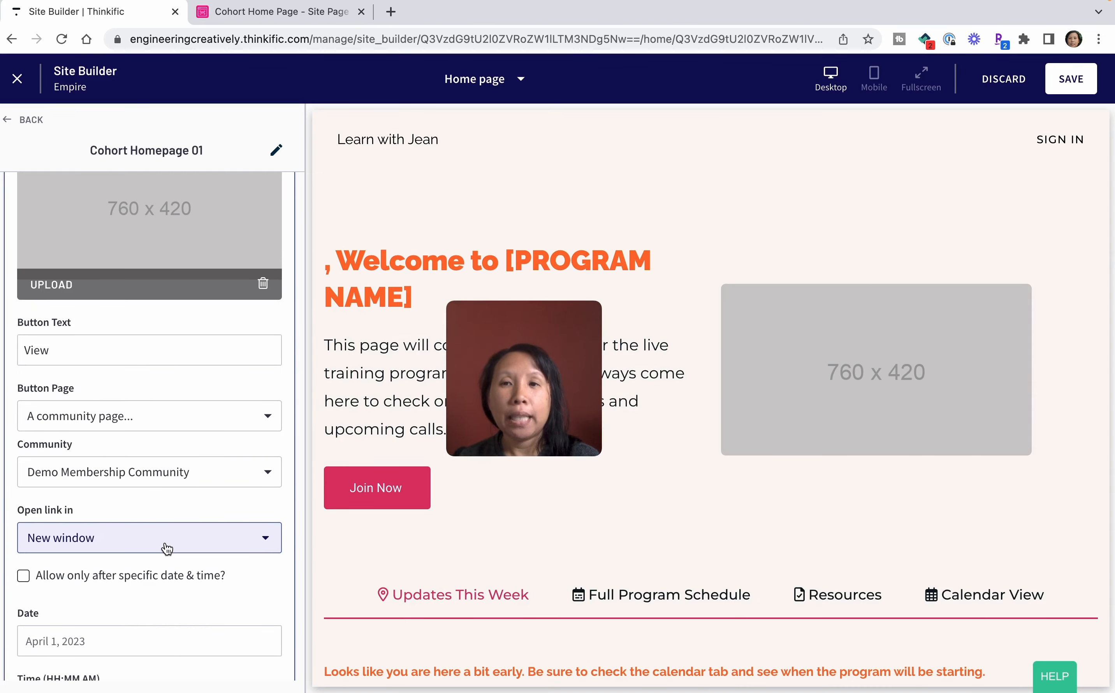
Allow the first resource only after a specific date, set it to May 10, 2023, and save the page.
scroll(166, 549, "up", 3)
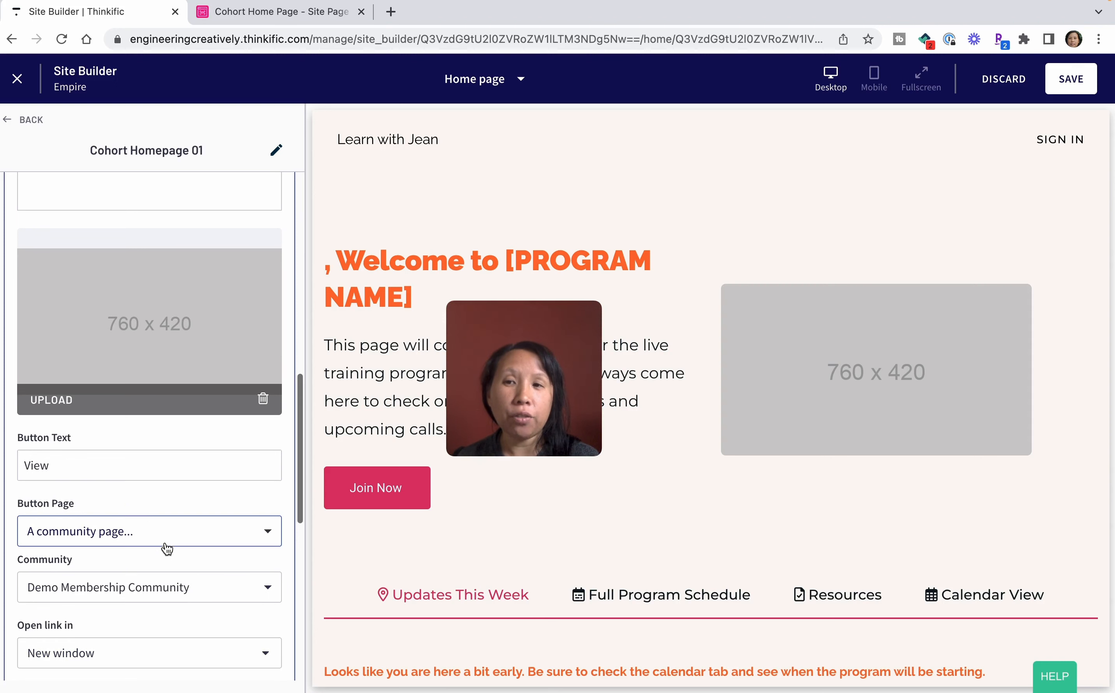
scroll(166, 549, "up", 3)
scroll(171, 388, "up", 3)
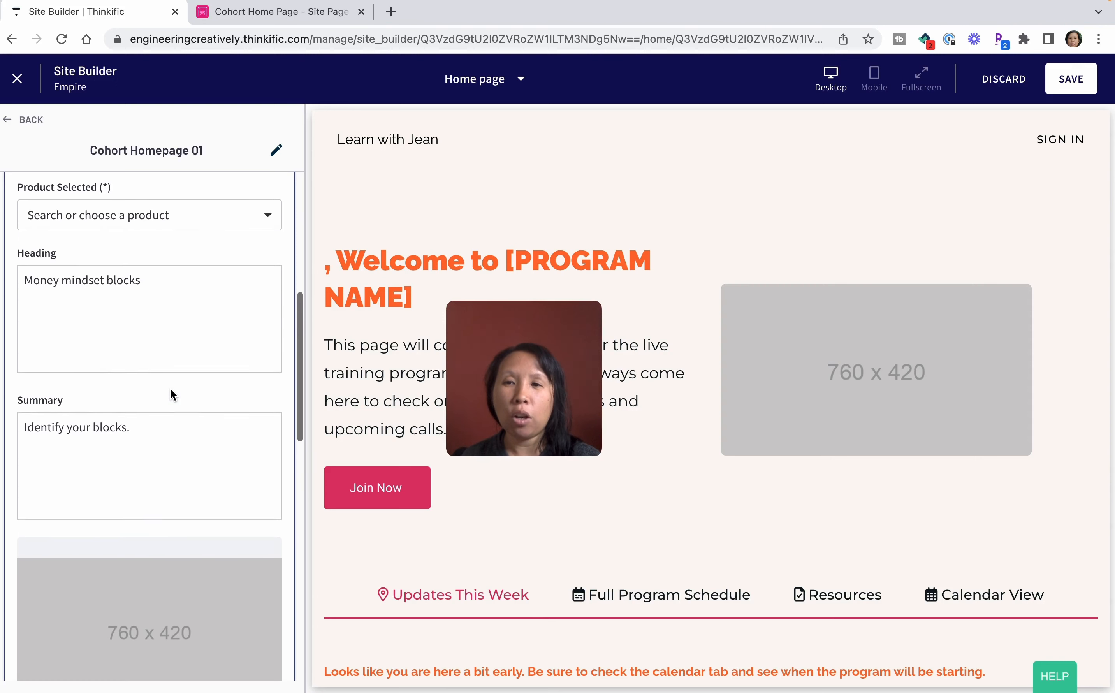
scroll(171, 389, "down", 5)
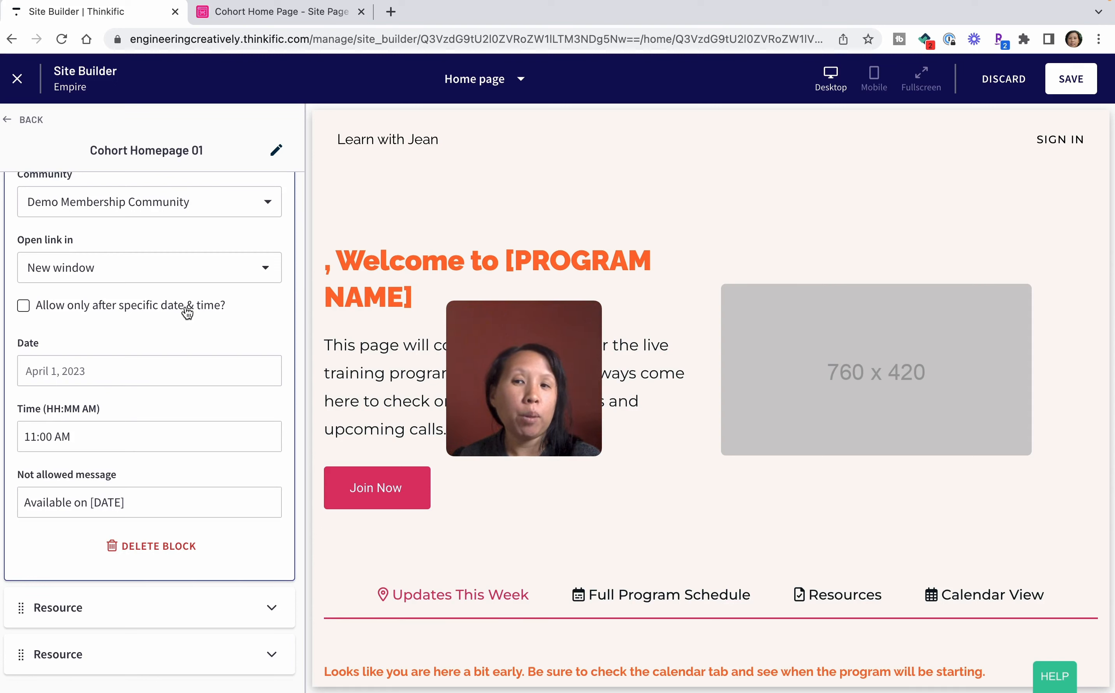
left_click(24, 306)
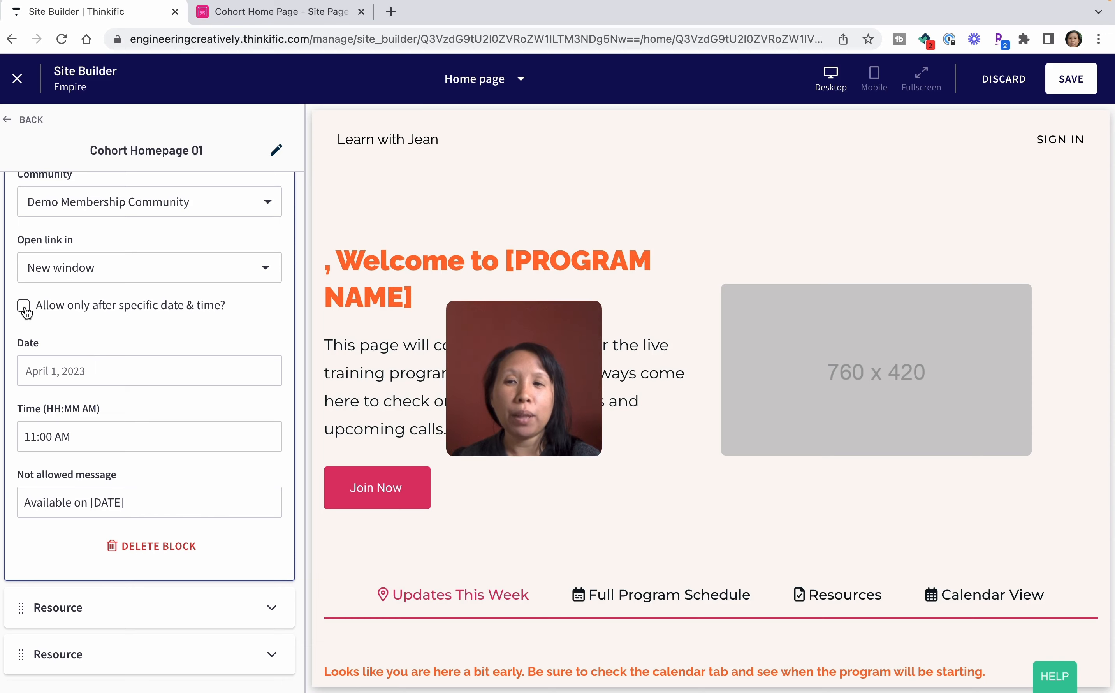
left_click(100, 372)
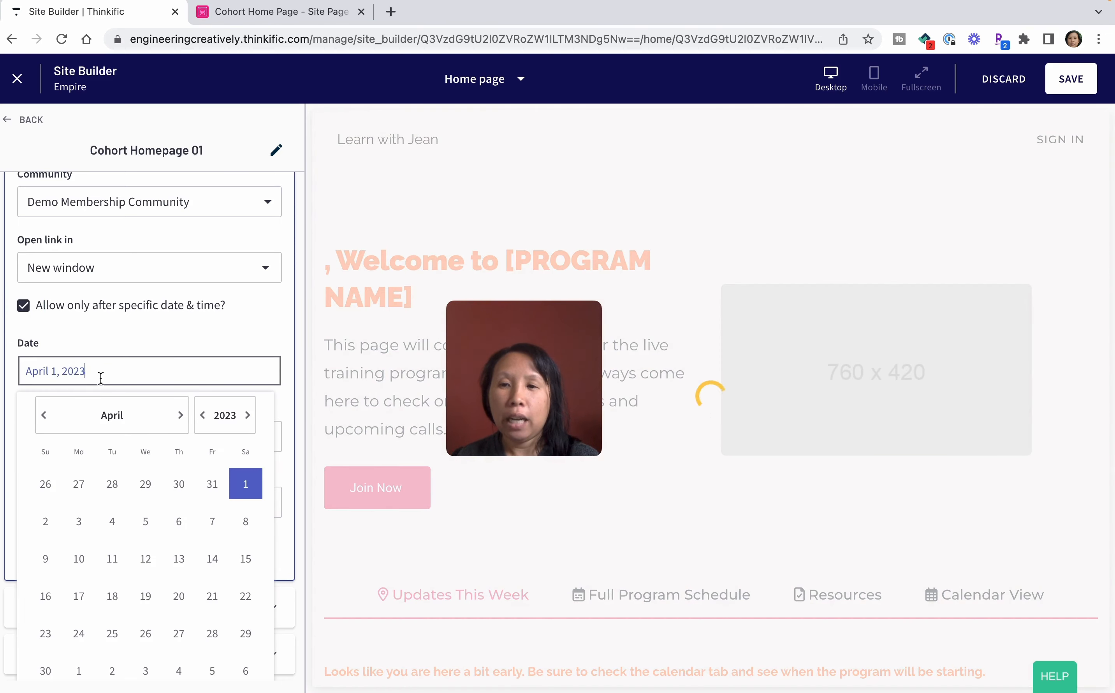
left_click(179, 417)
left_click(146, 524)
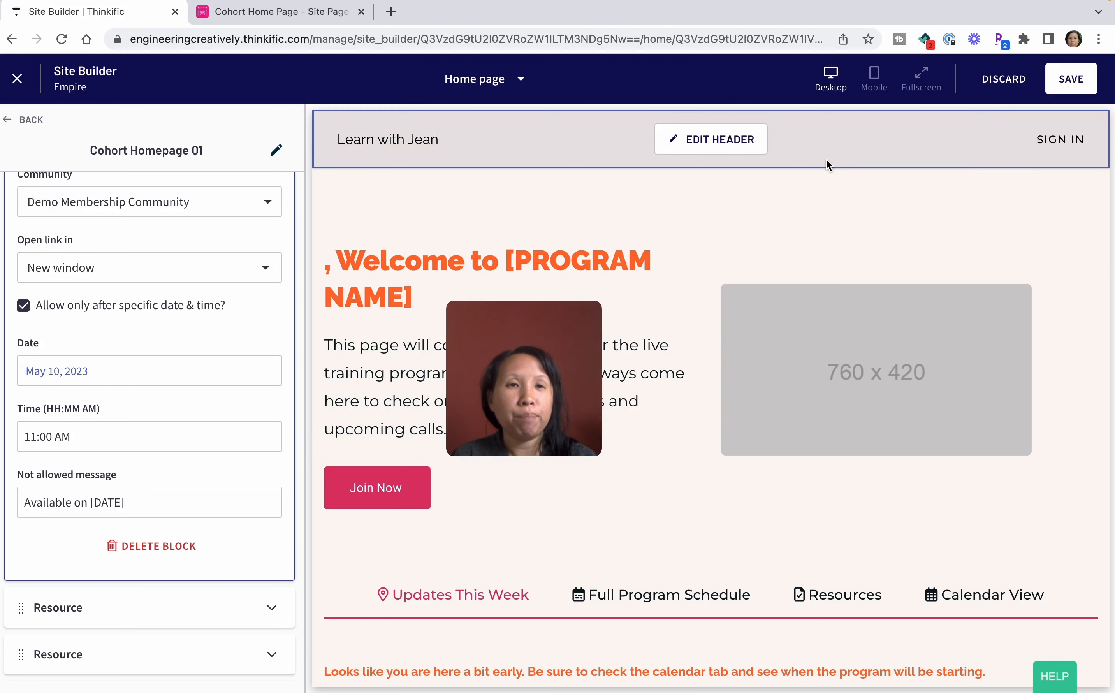
left_click(1079, 78)
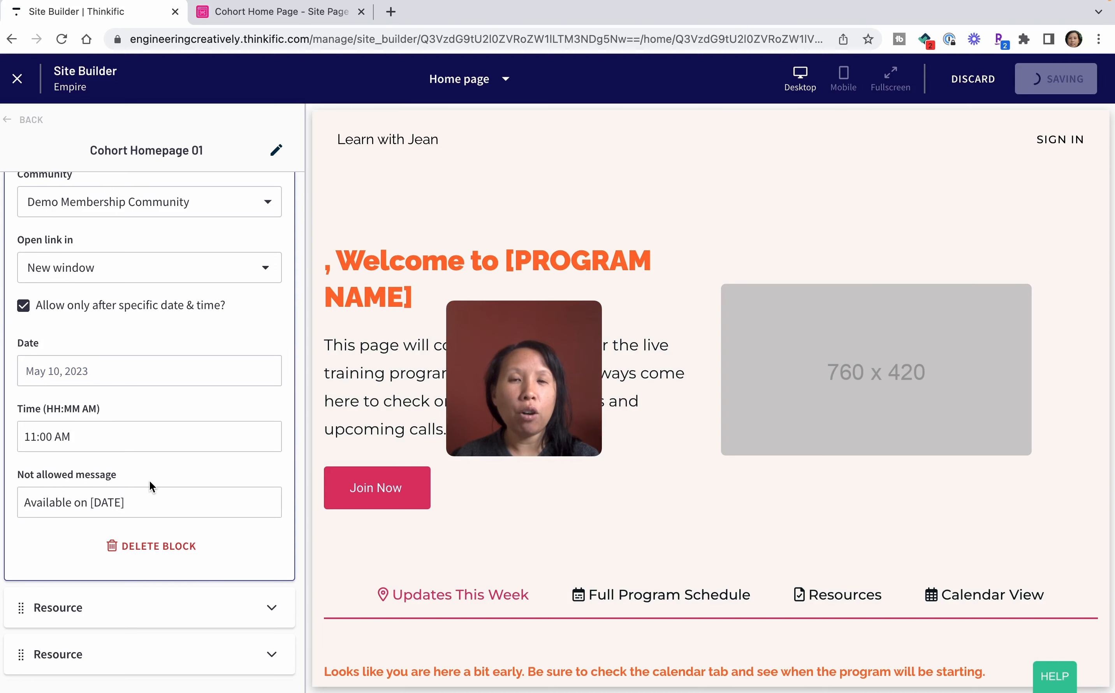
Examine the Replays Tab settings, including its heading, summary, list, button and media options, and collapse them again.
scroll(151, 486, "down", 5)
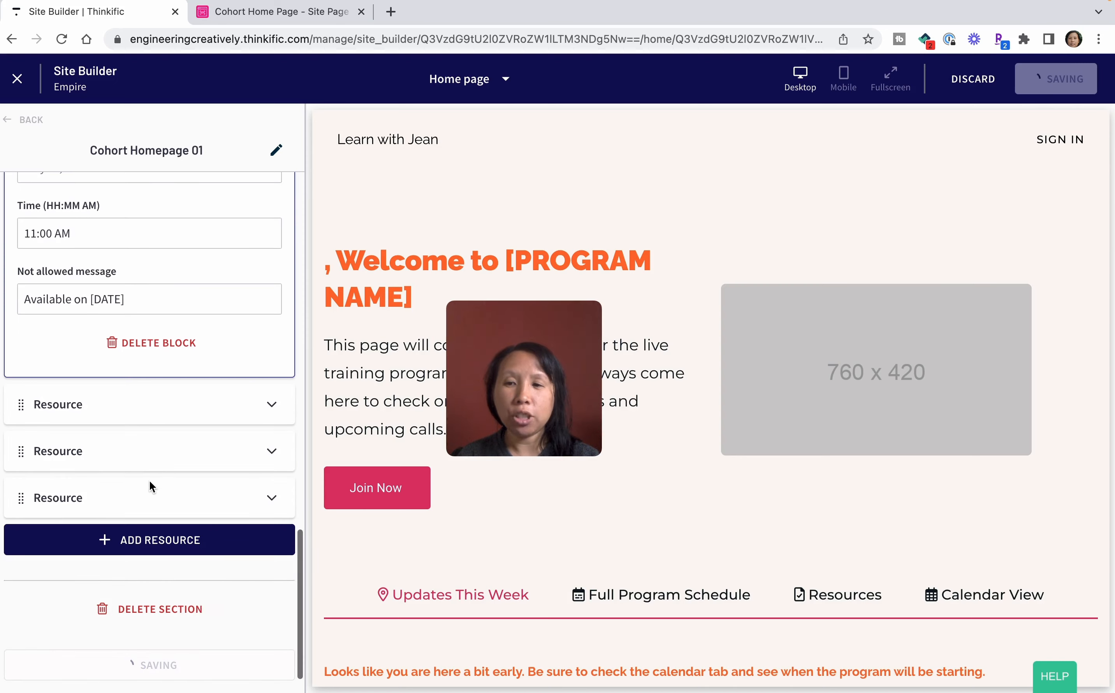
left_click(142, 450)
left_click(31, 121)
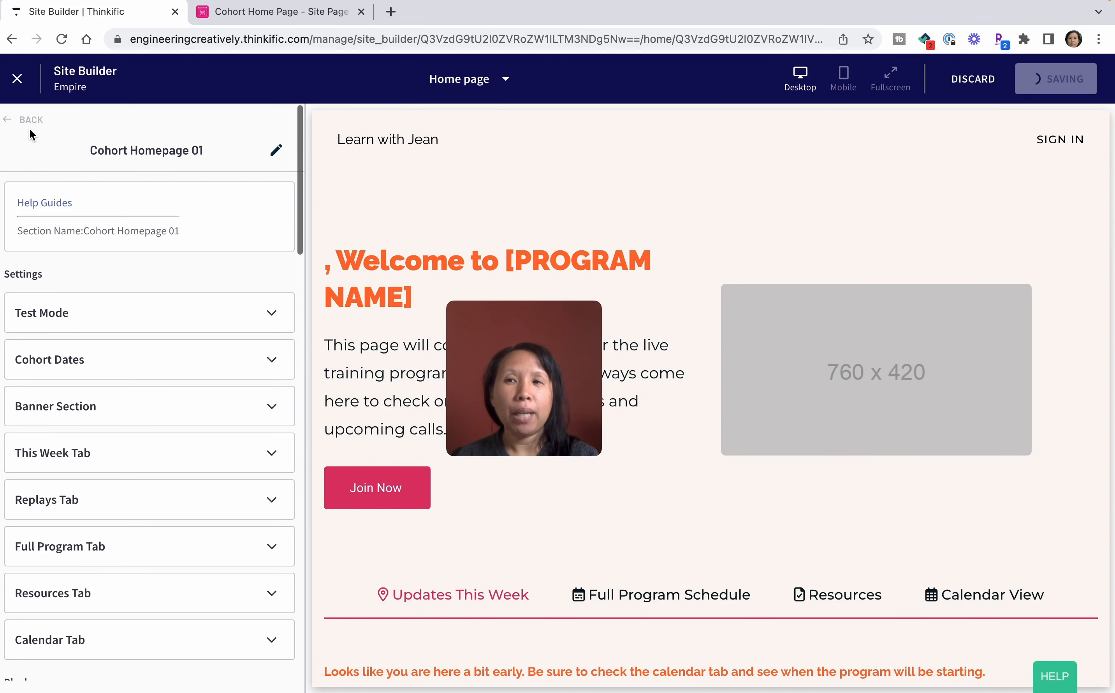
scroll(94, 336, "down", 2)
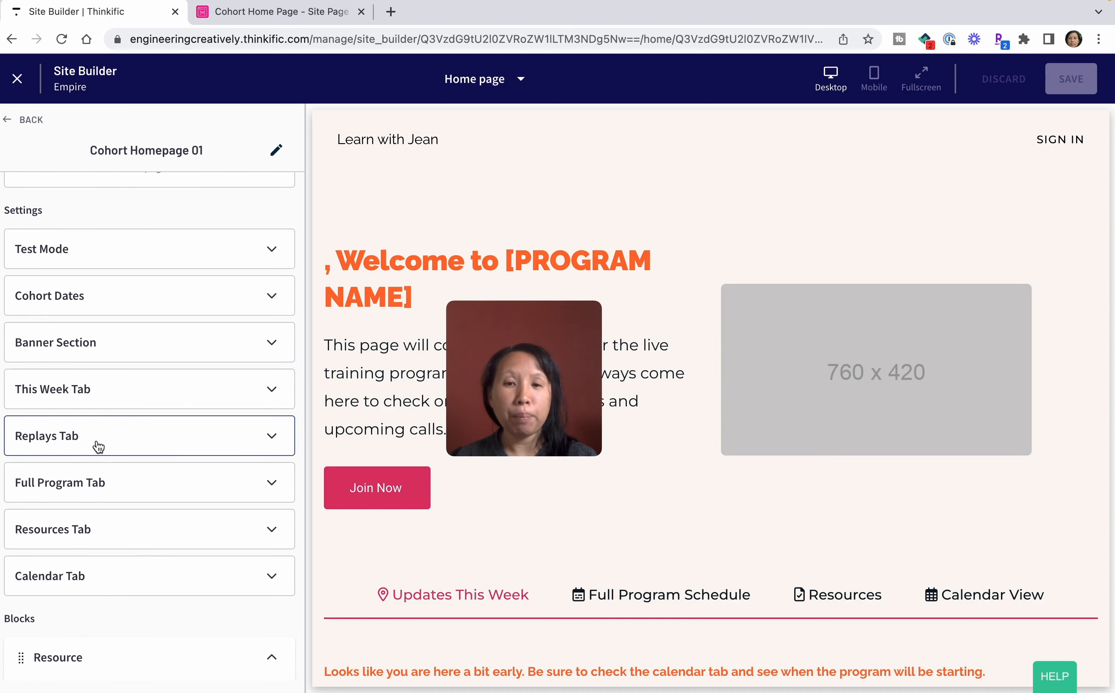
left_click(97, 445)
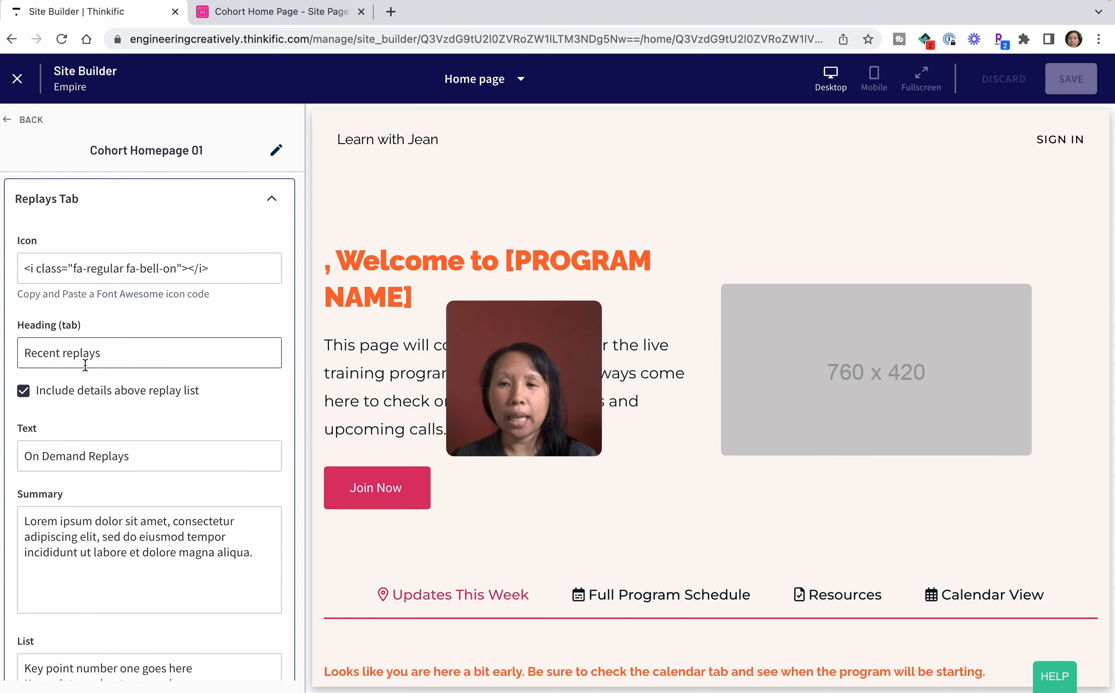
scroll(96, 456, "down", 1)
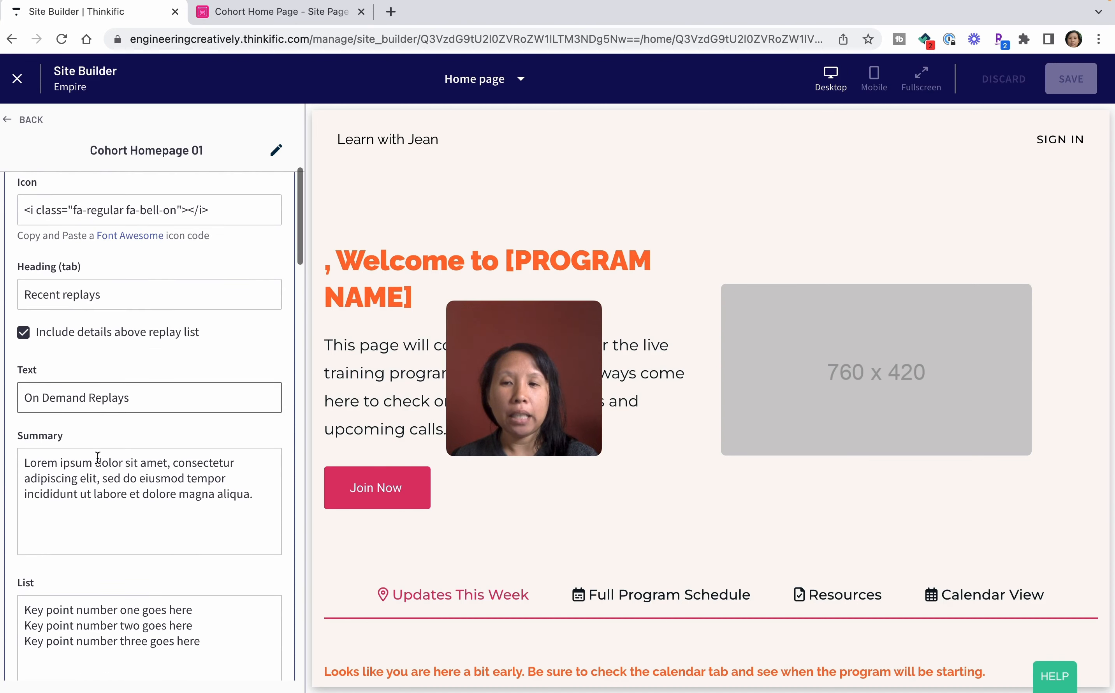
scroll(106, 481, "down", 2)
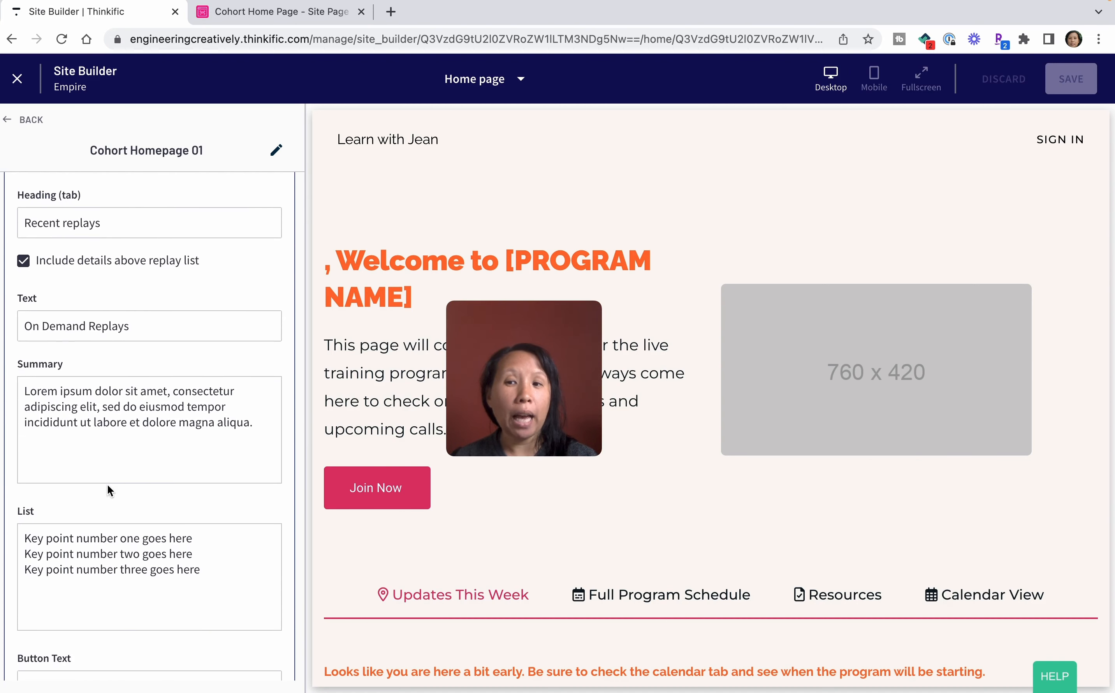
scroll(107, 485, "down", 10)
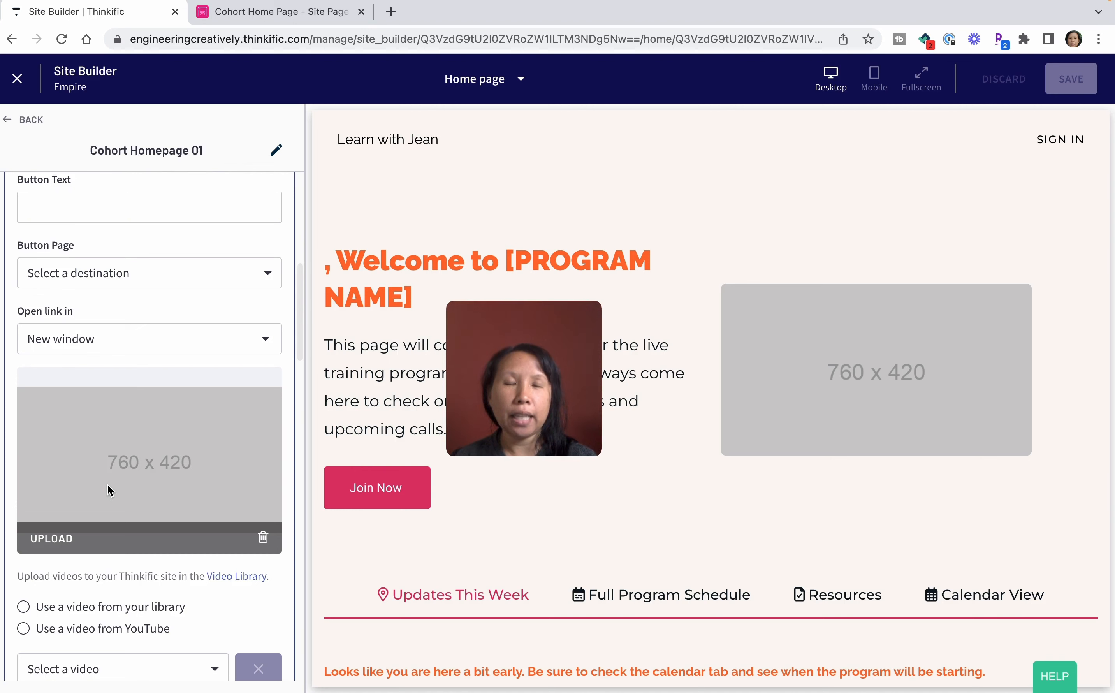
scroll(107, 485, "up", 15)
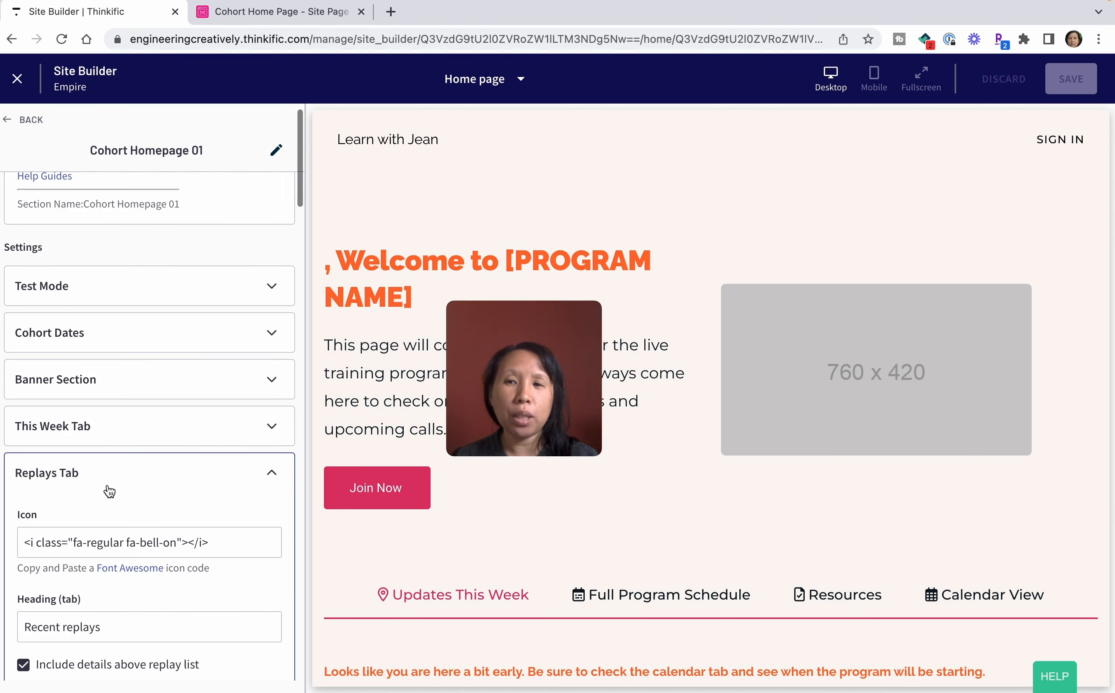
left_click(223, 482)
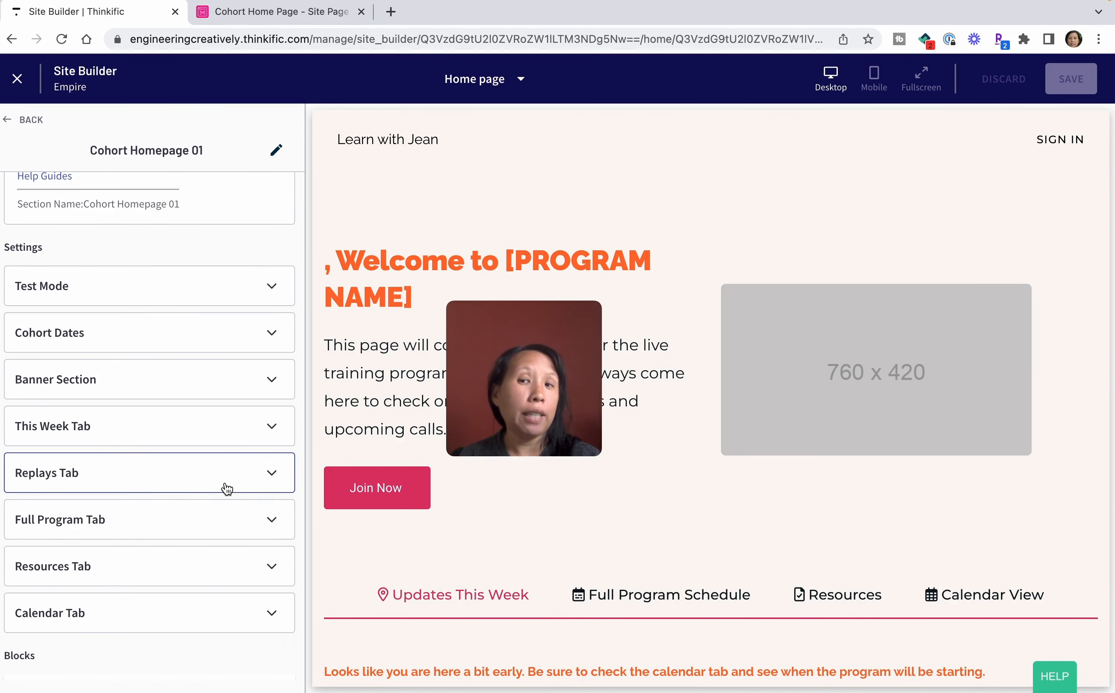
Leave the Cohort Homepage 01 section settings.
scroll(187, 489, "down", 2)
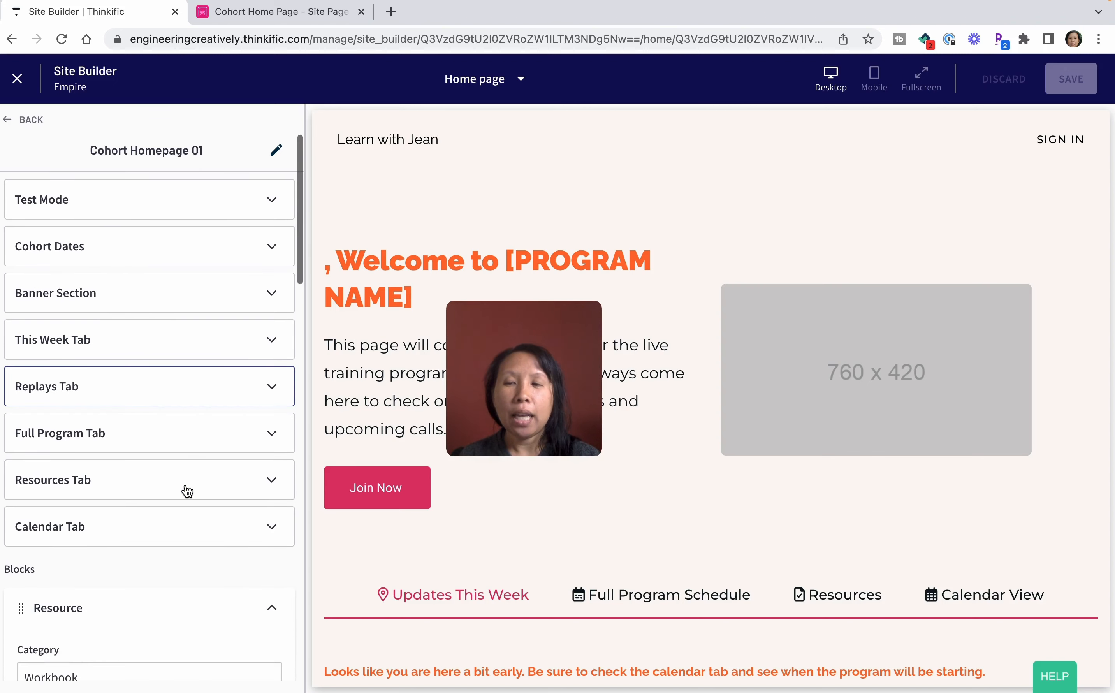
scroll(155, 394, "up", 1)
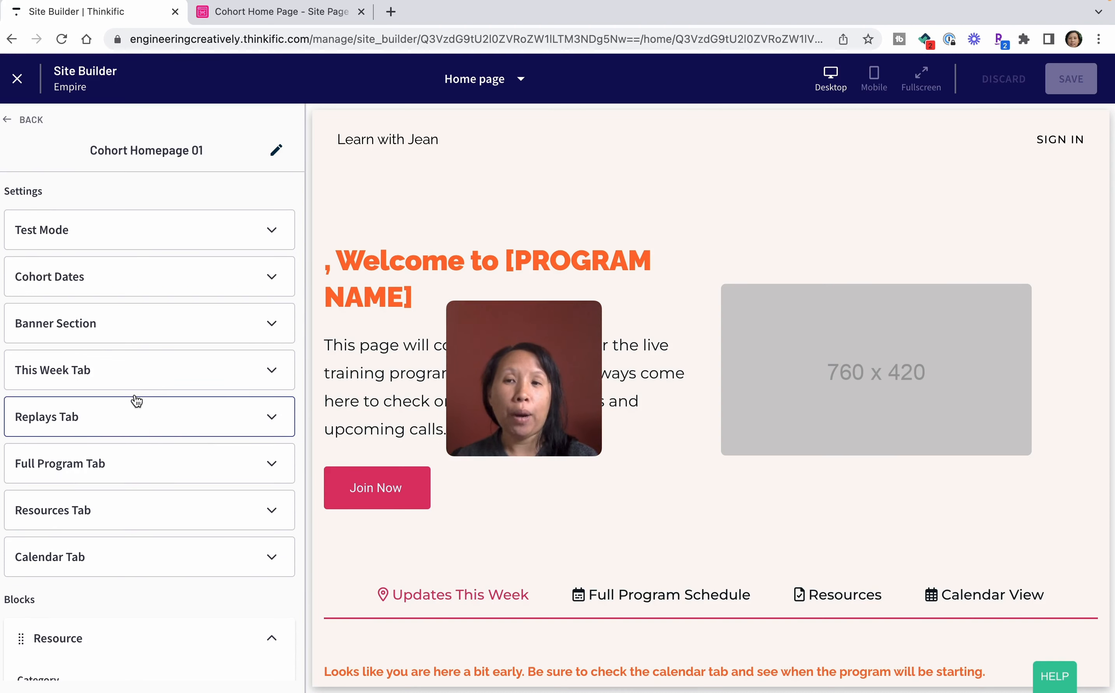
scroll(459, 482, "down", 3)
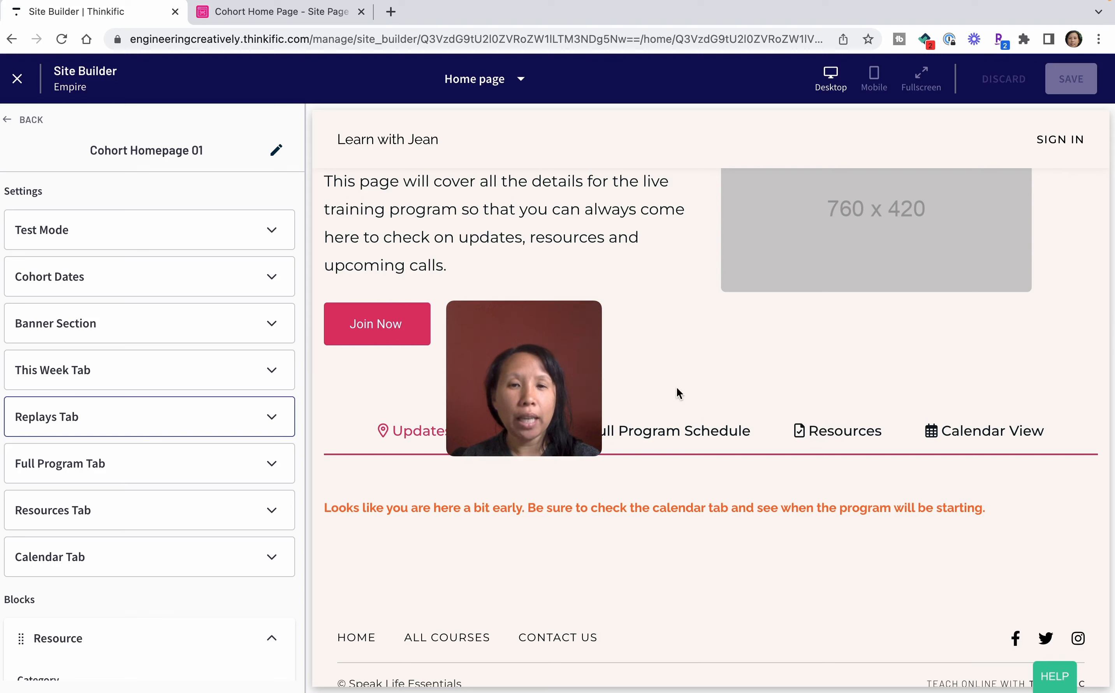
left_click_drag(587, 368, 623, 261)
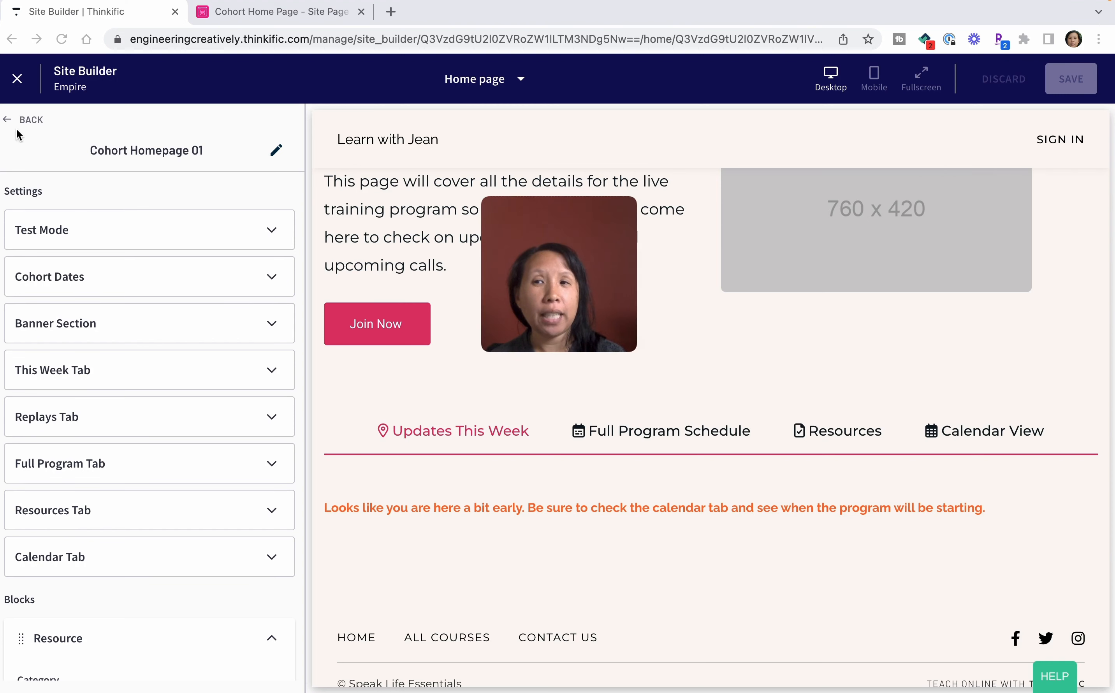
left_click(29, 123)
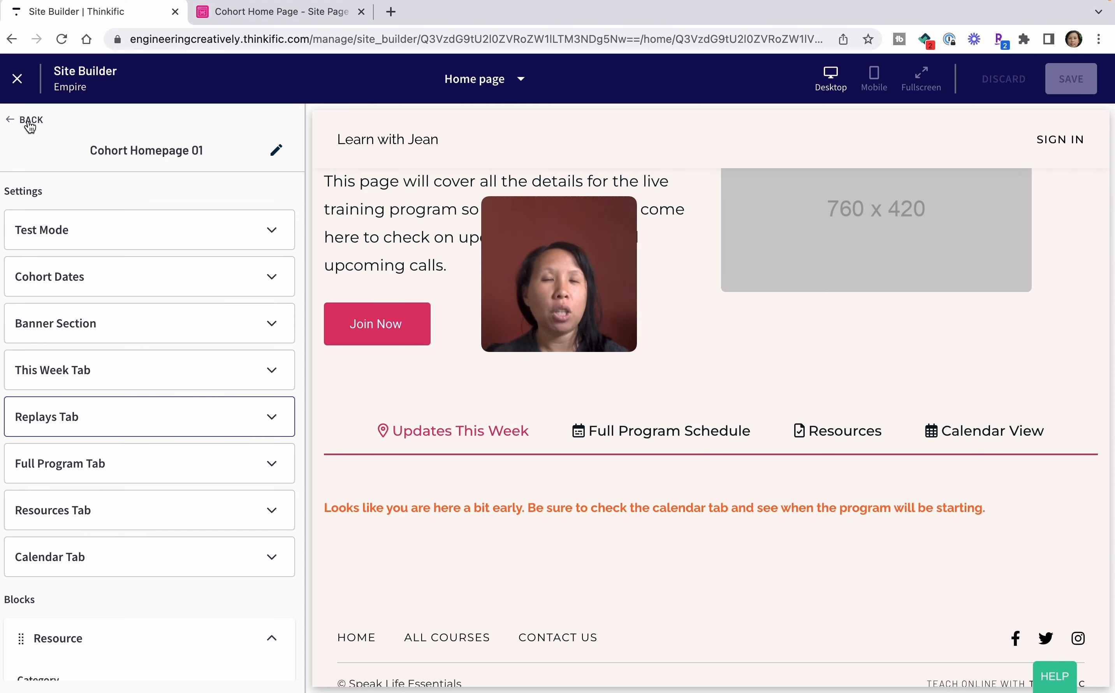